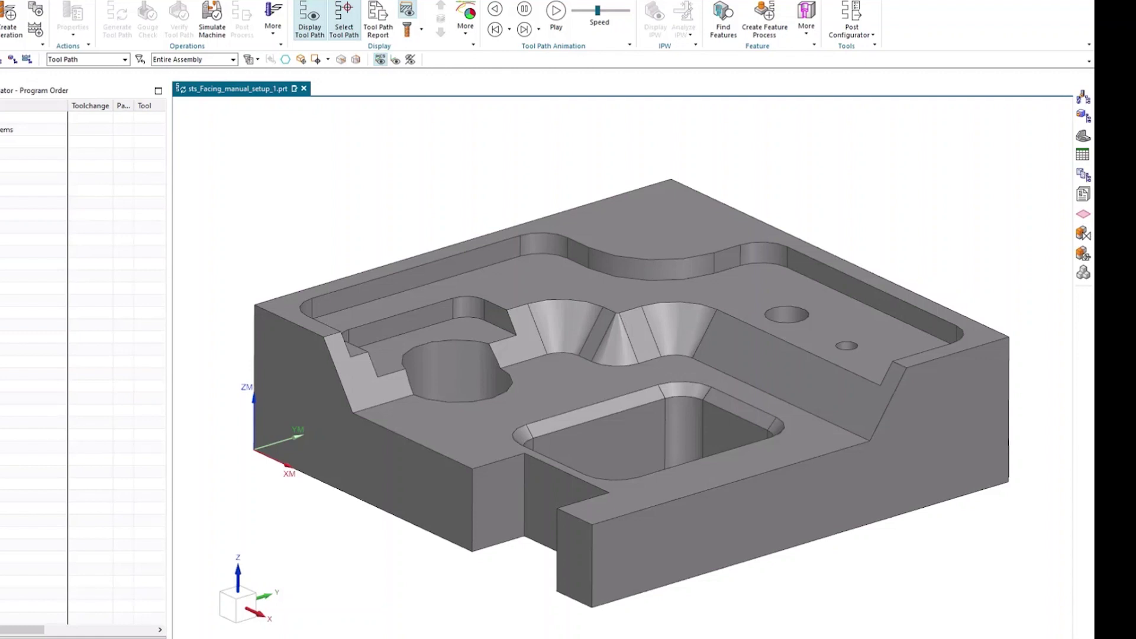
- Browse Explorer through Siemens > NX1953 > MACH > resource > template_part to the english folder
left_click(395, 608)
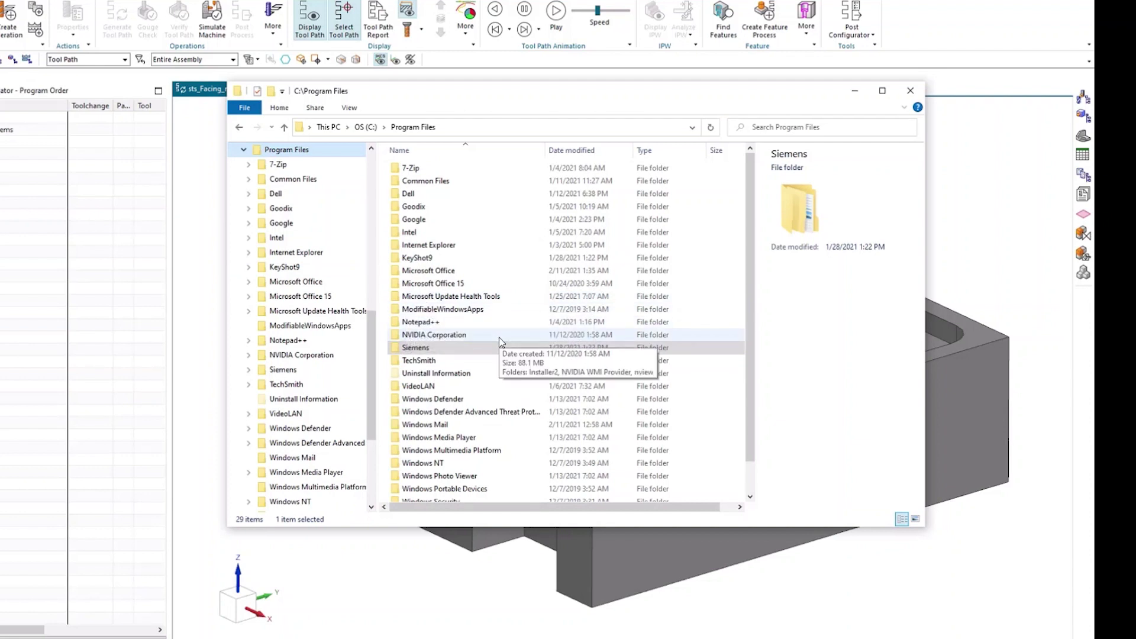
double_click(417, 347)
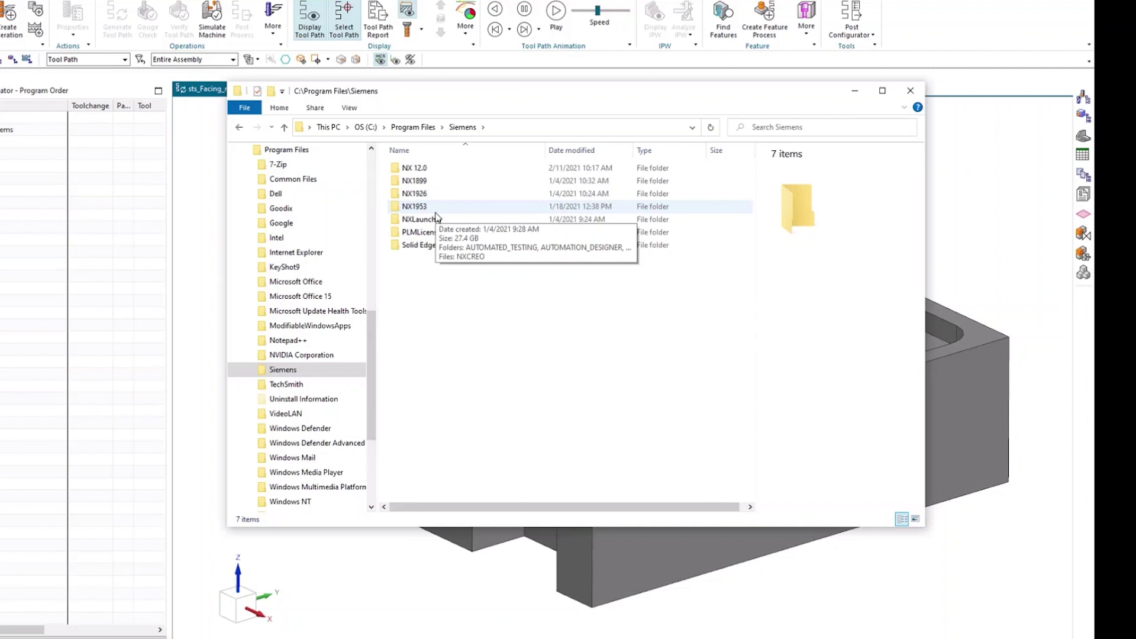
double_click(435, 212)
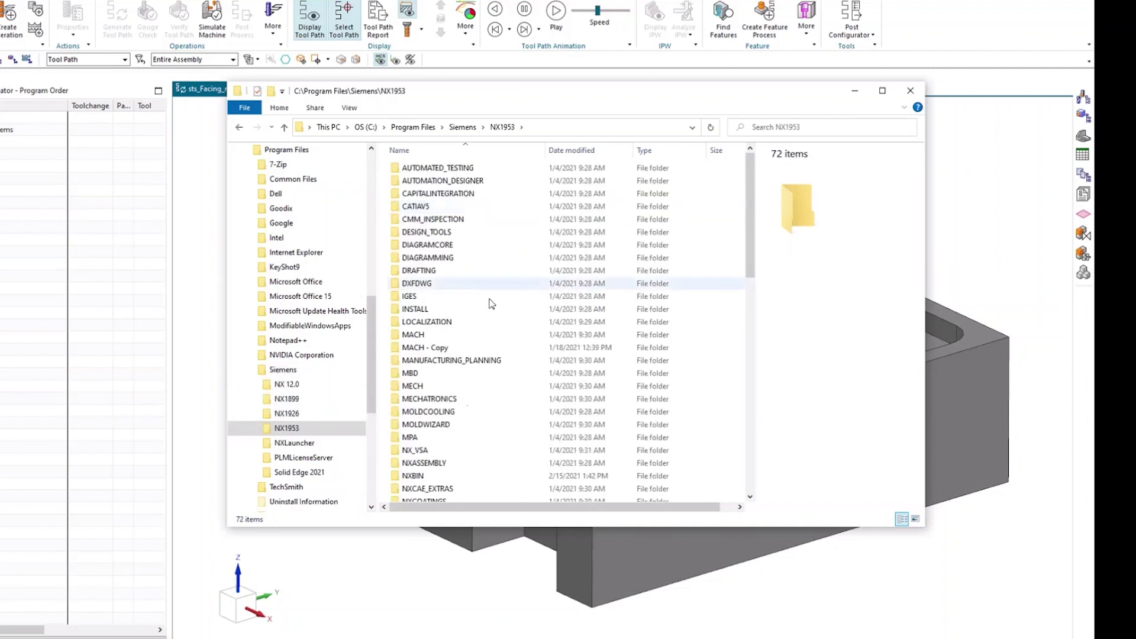
double_click(414, 335)
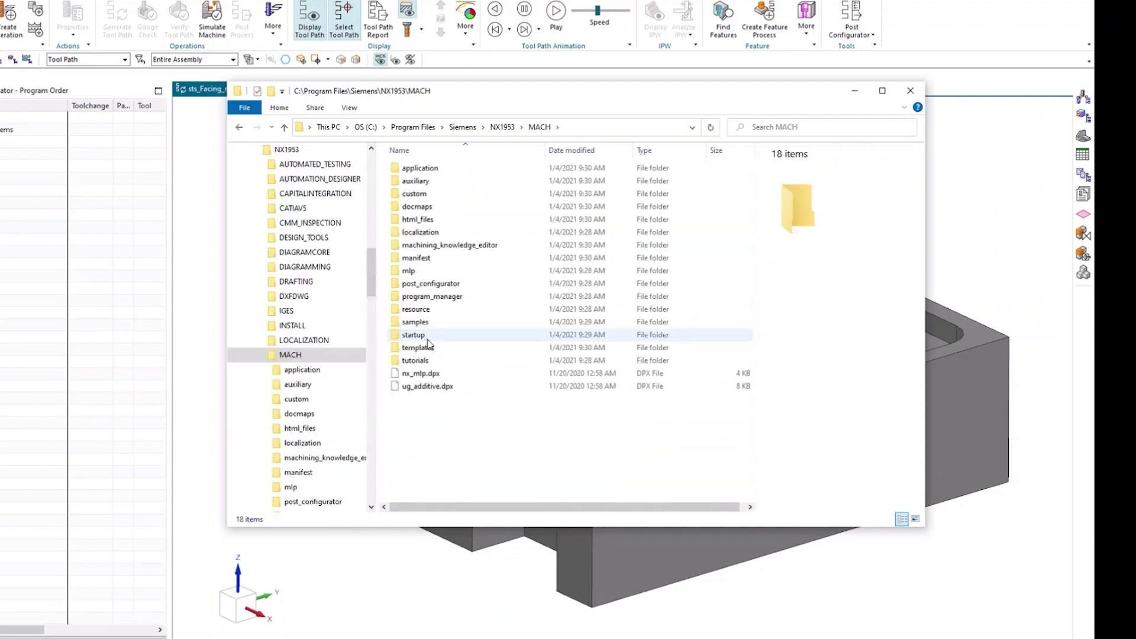
double_click(422, 310)
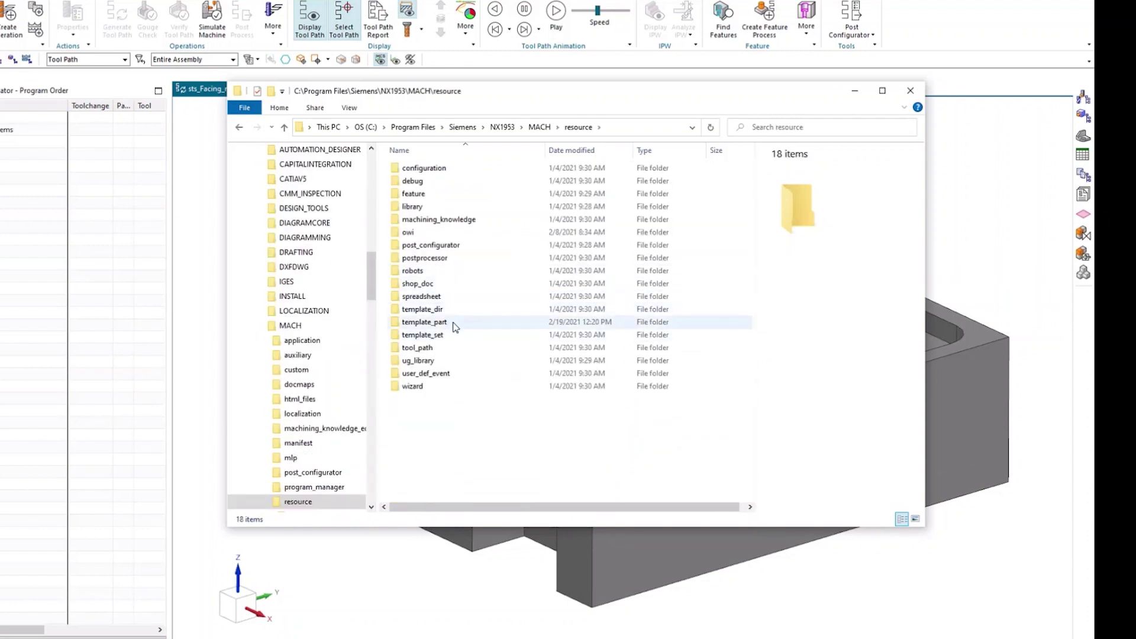
double_click(450, 322)
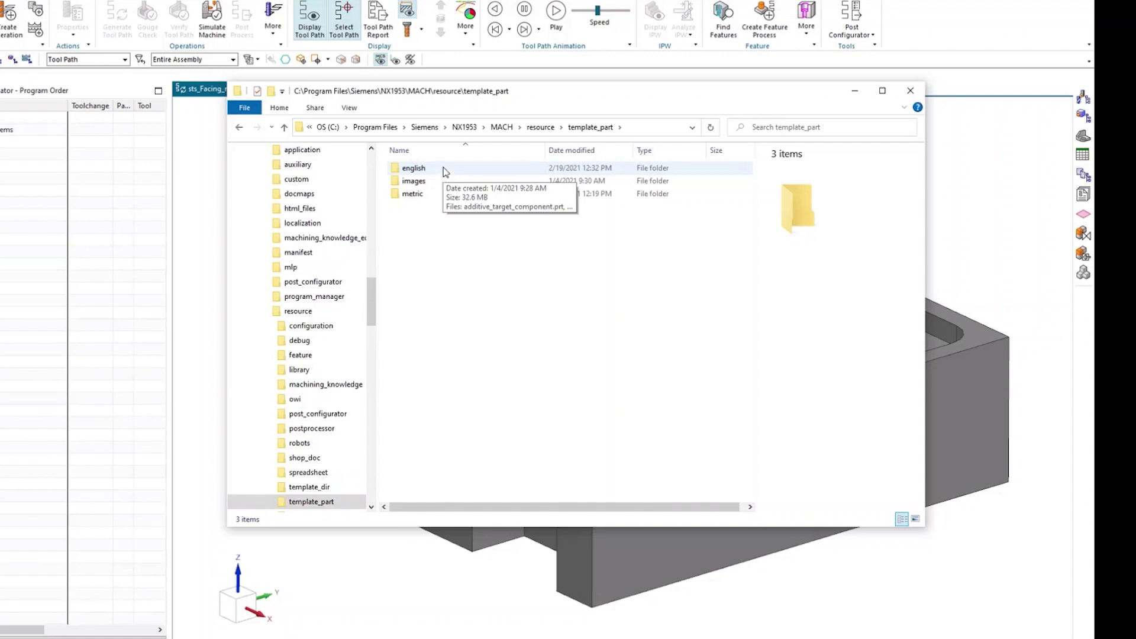
left_click(443, 171)
- Open the english folder and select hole_making.prt after checking mill_contour and mill_planar
double_click(444, 171)
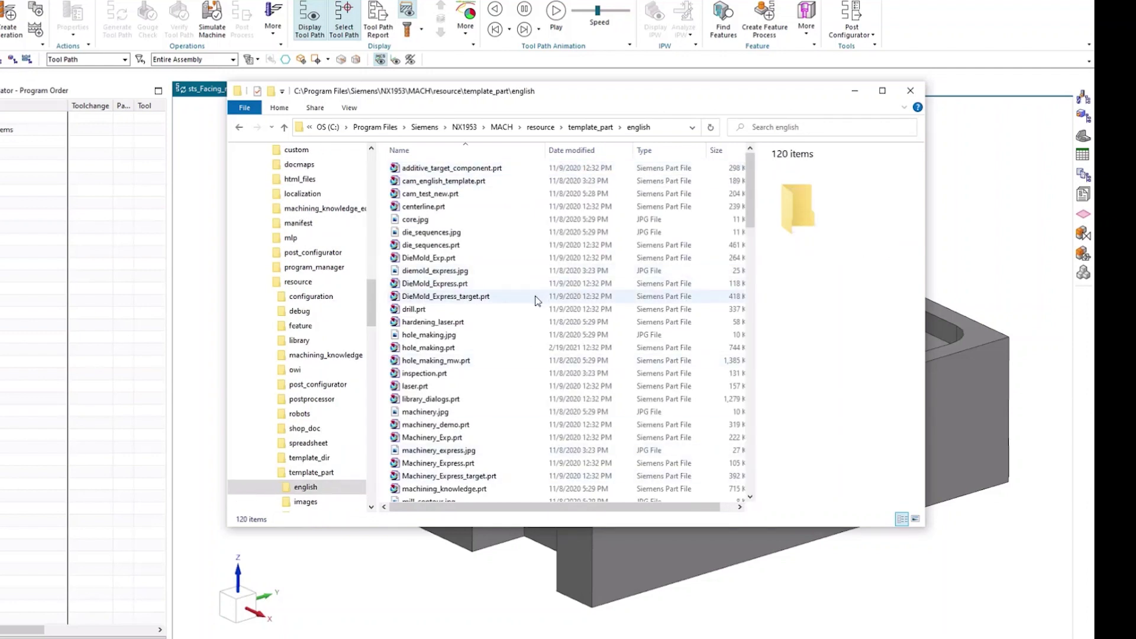
scroll(497, 288, "down", 1)
scroll(499, 289, "down", 1)
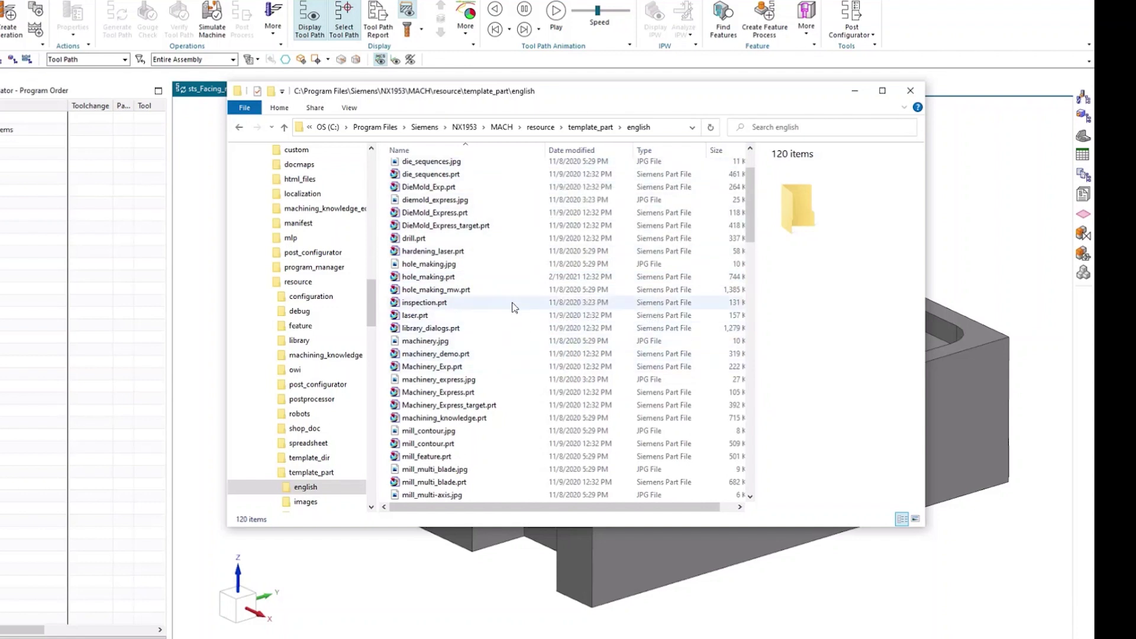
left_click(511, 277)
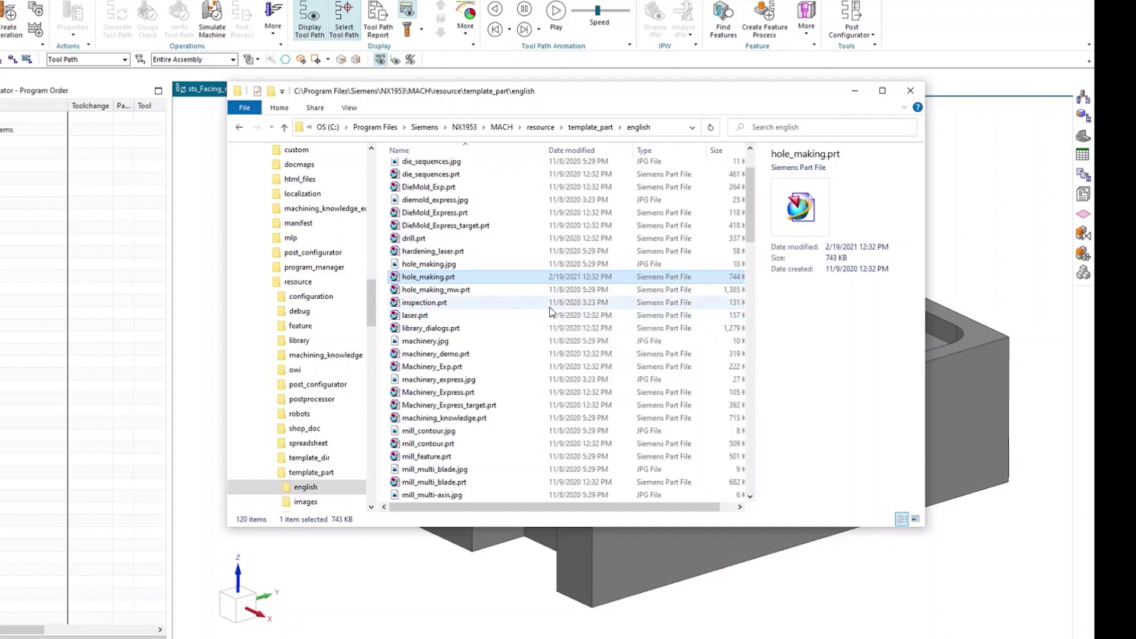
left_click(467, 443)
key("Down")
key("Down")
key("Down")
key("Down")
key("Down")
key("Down")
key("Down")
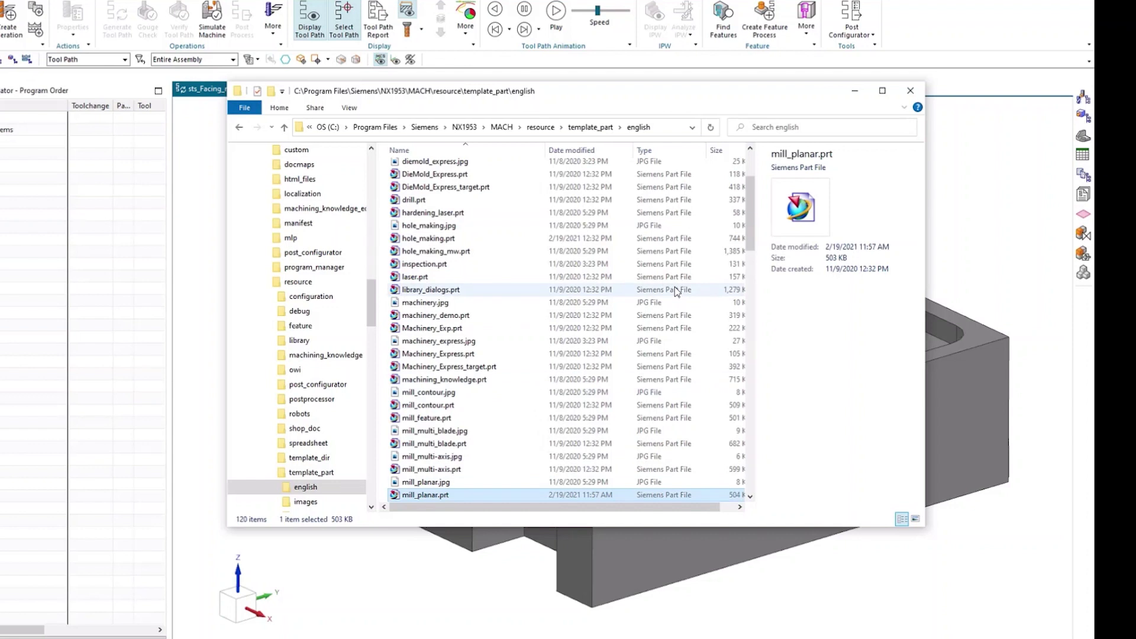
scroll(577, 266, "up", 2)
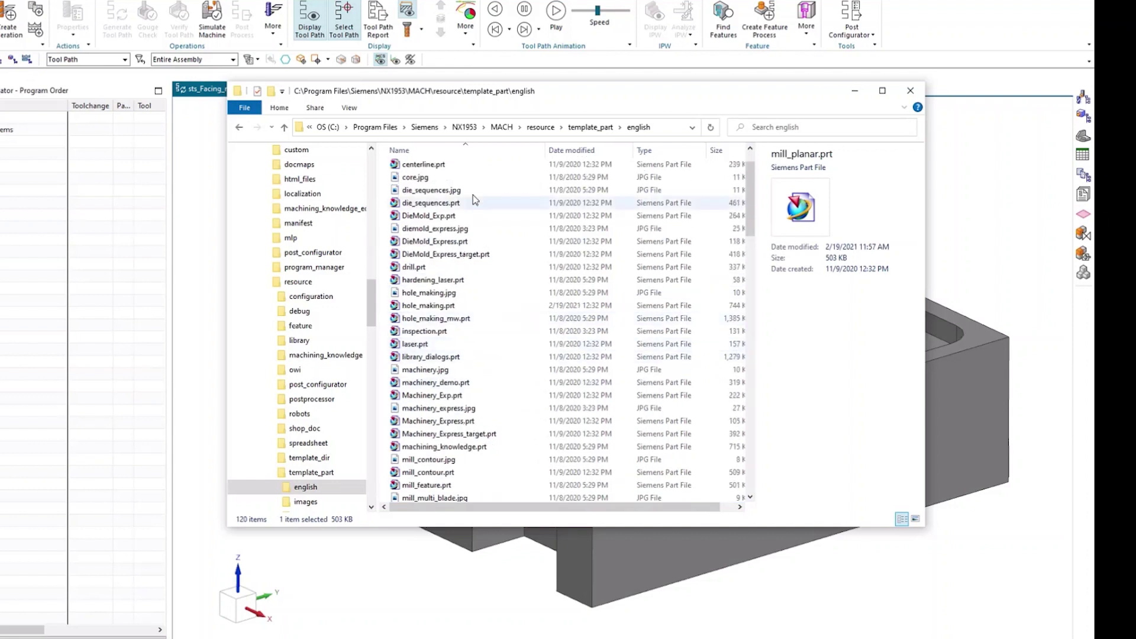
left_click(439, 309)
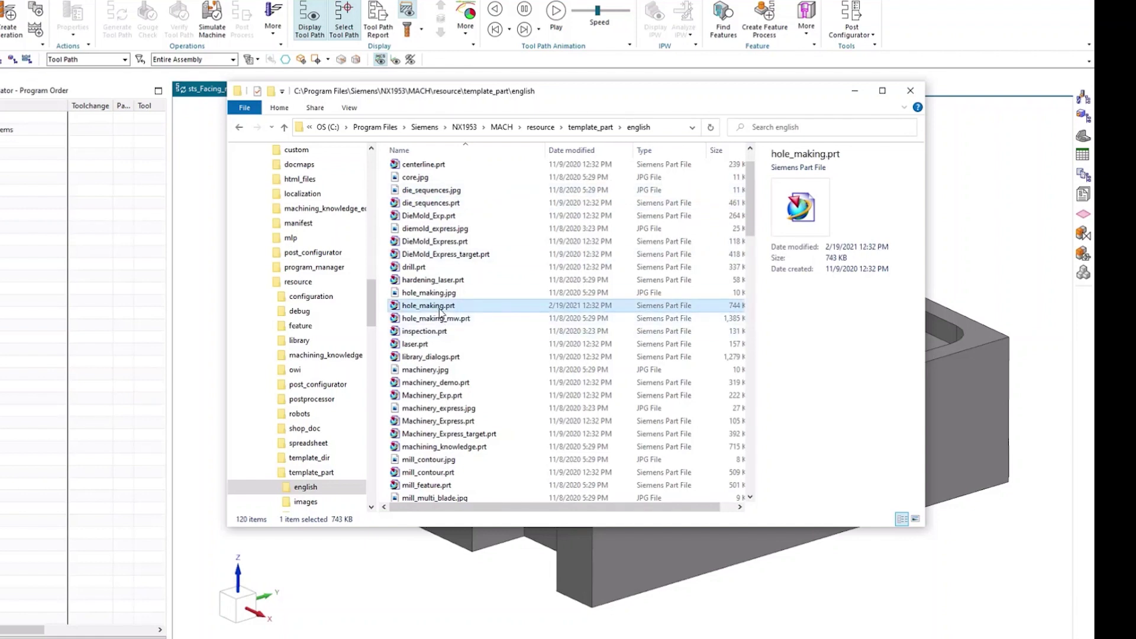
- Open hole_making.prt in NX and select its spot drilling, drilling and countersinking operations
double_click(440, 309)
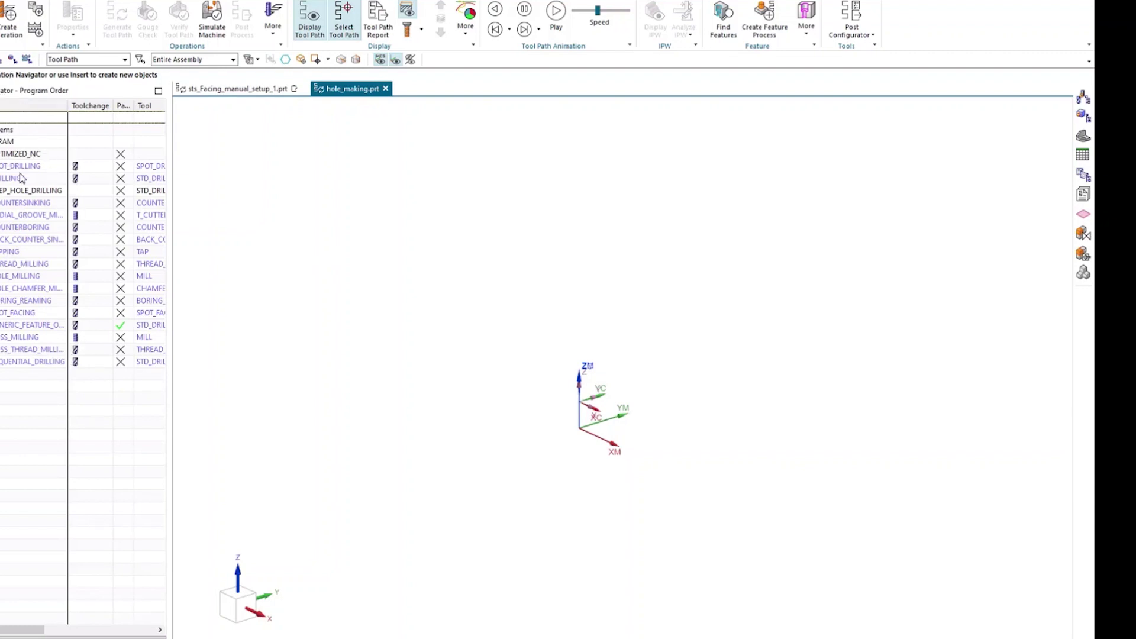
left_click(49, 166)
left_click(48, 179)
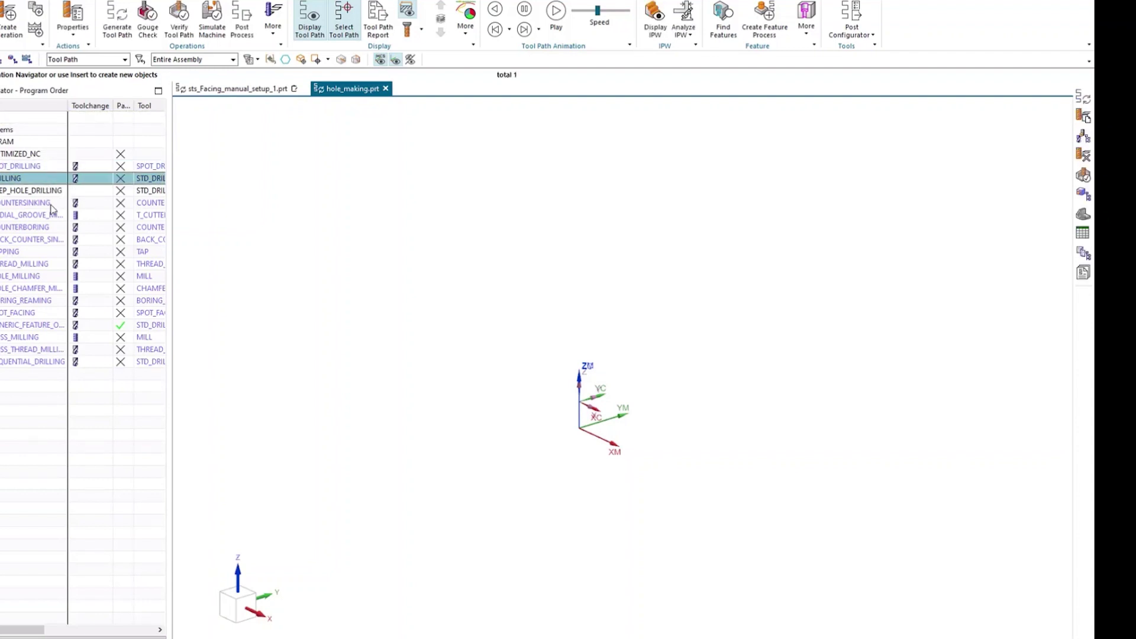
left_click(46, 205)
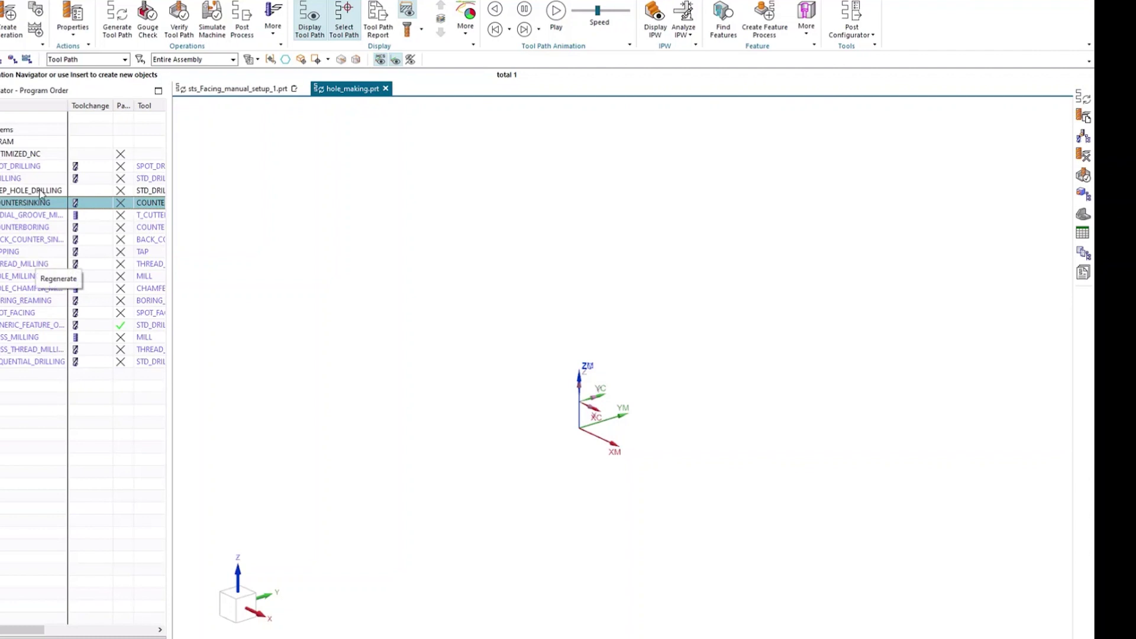
- Set the TAPPING operation's cut feed units to ipr and save hole_making.prt
double_click(27, 252)
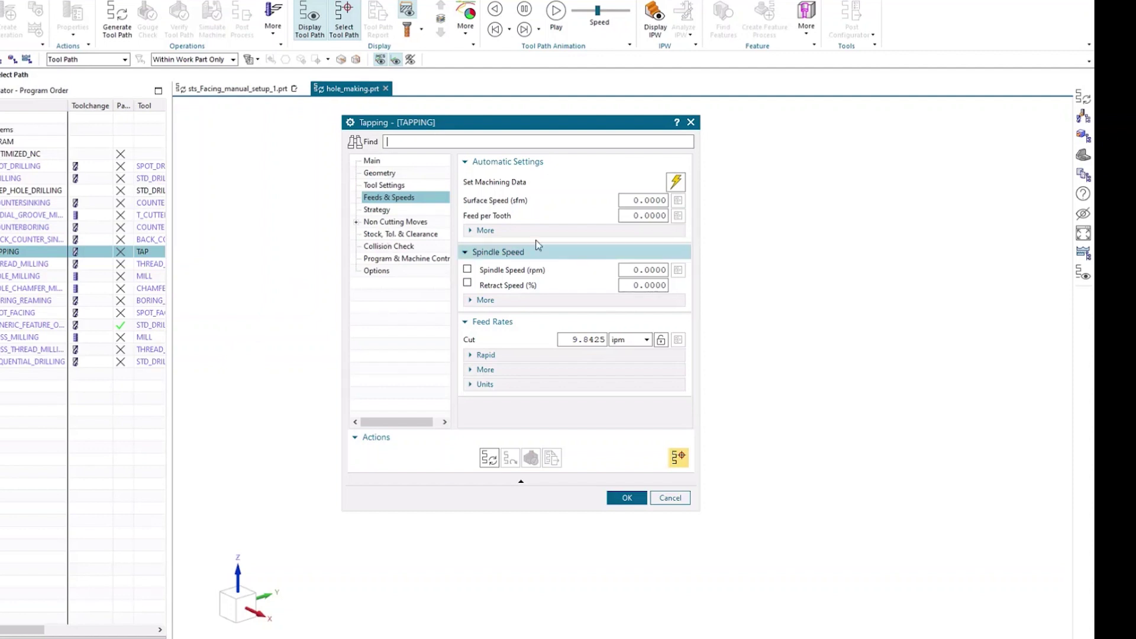
left_click(499, 139)
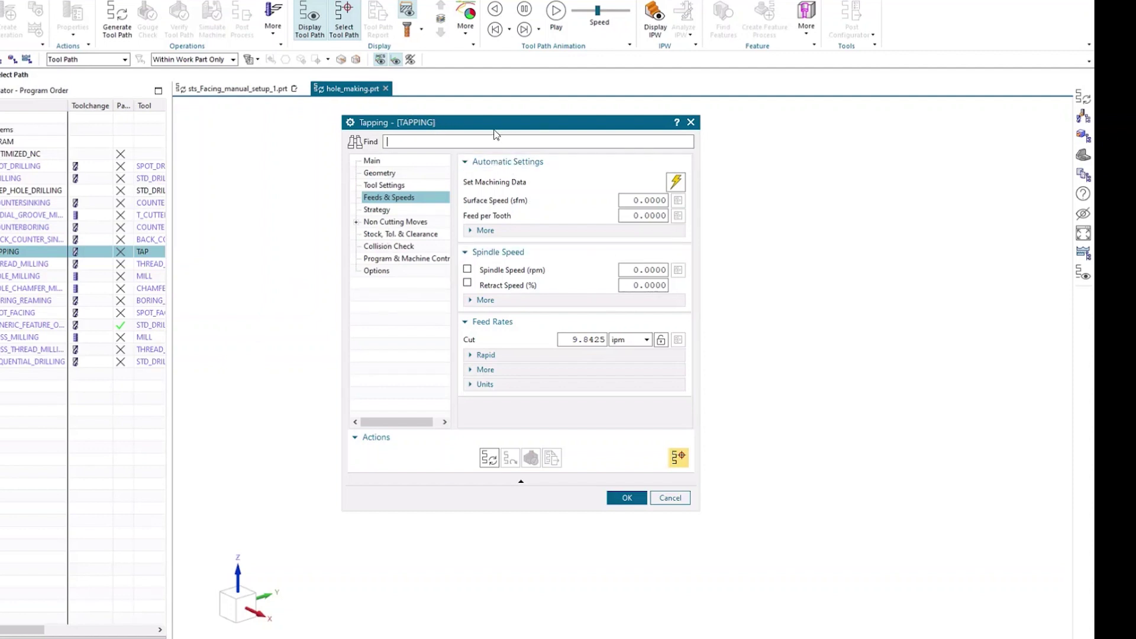
left_click_drag(469, 123, 355, 120)
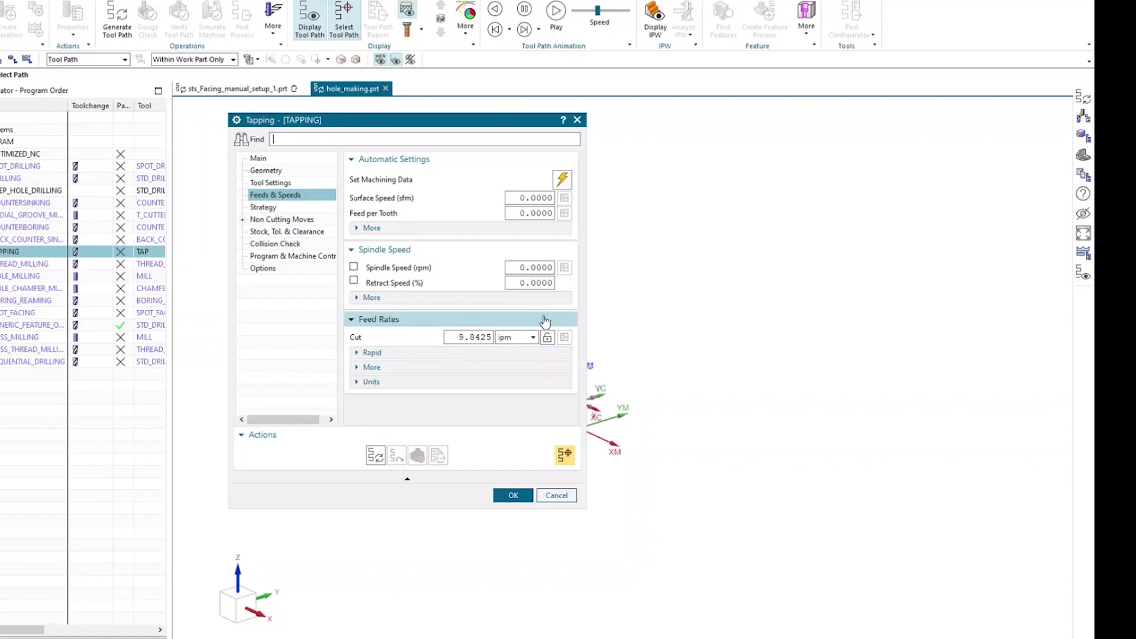
left_click(531, 338)
left_click(528, 373)
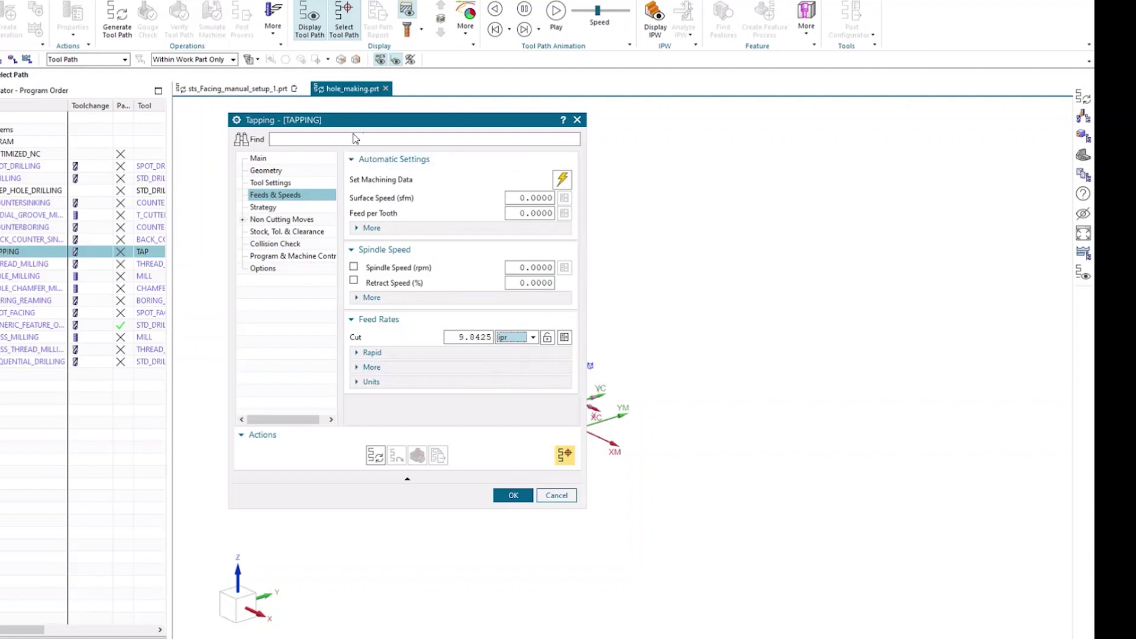
left_click_drag(364, 124, 407, 125)
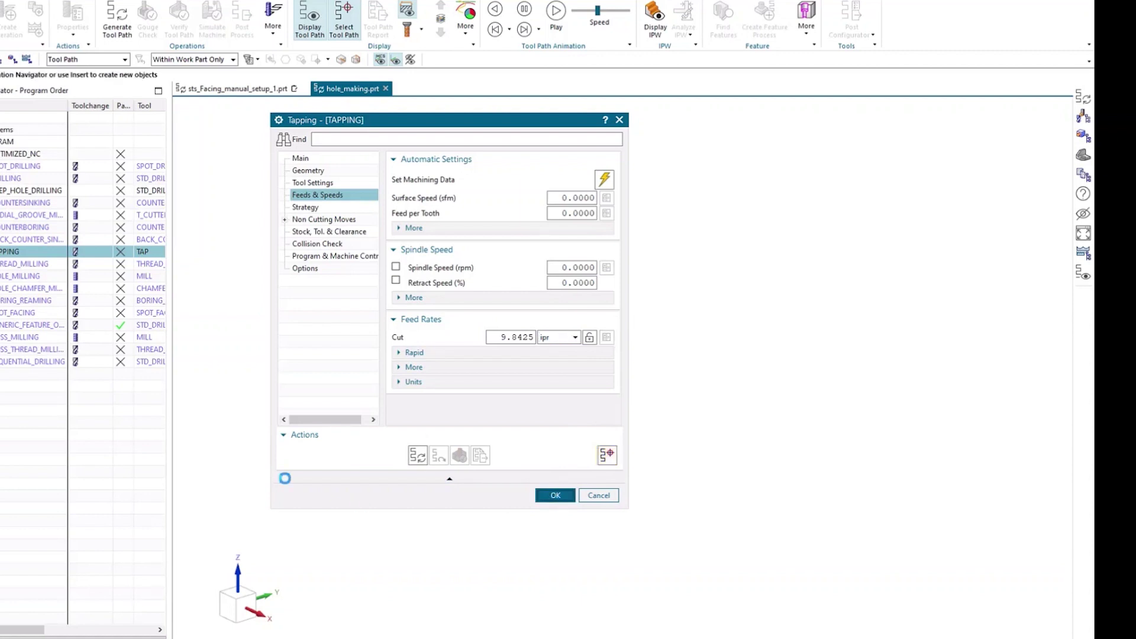
left_click(554, 495)
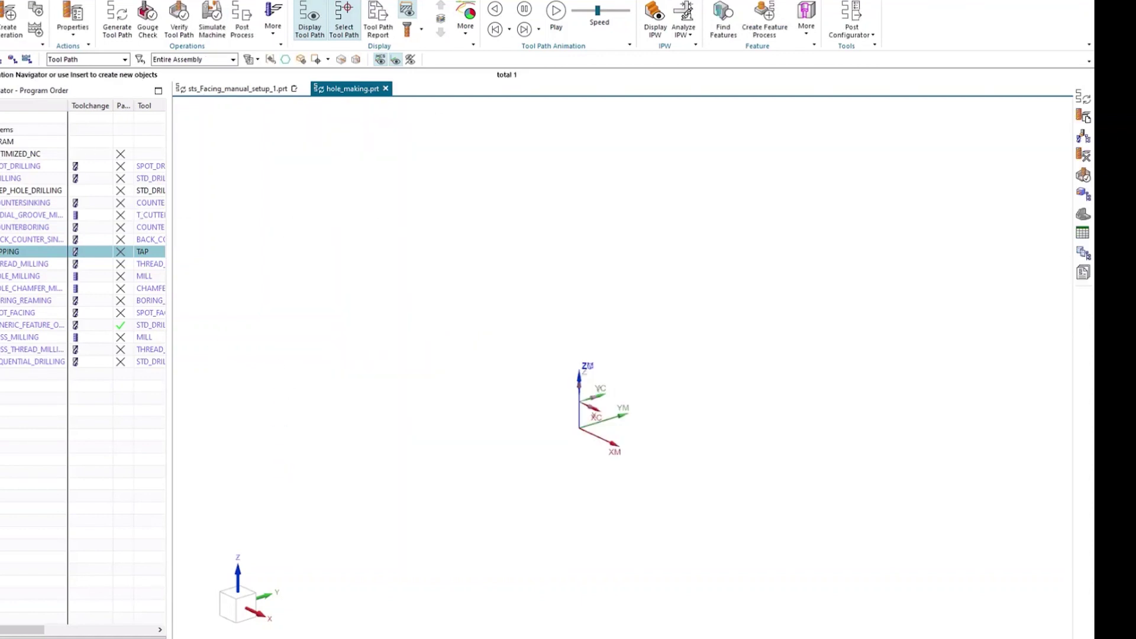
key("ctrl+s")
- Create a TAPPING operation in the facing setup part and review its feeds and speeds
left_click(236, 89)
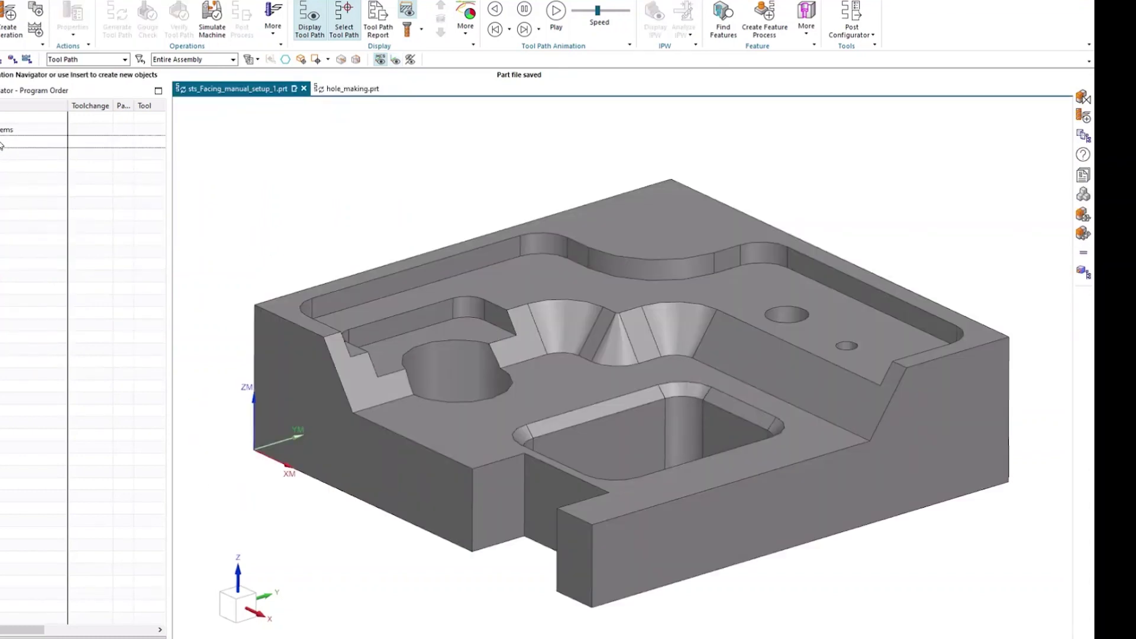
left_click(1, 141)
right_click(2, 144)
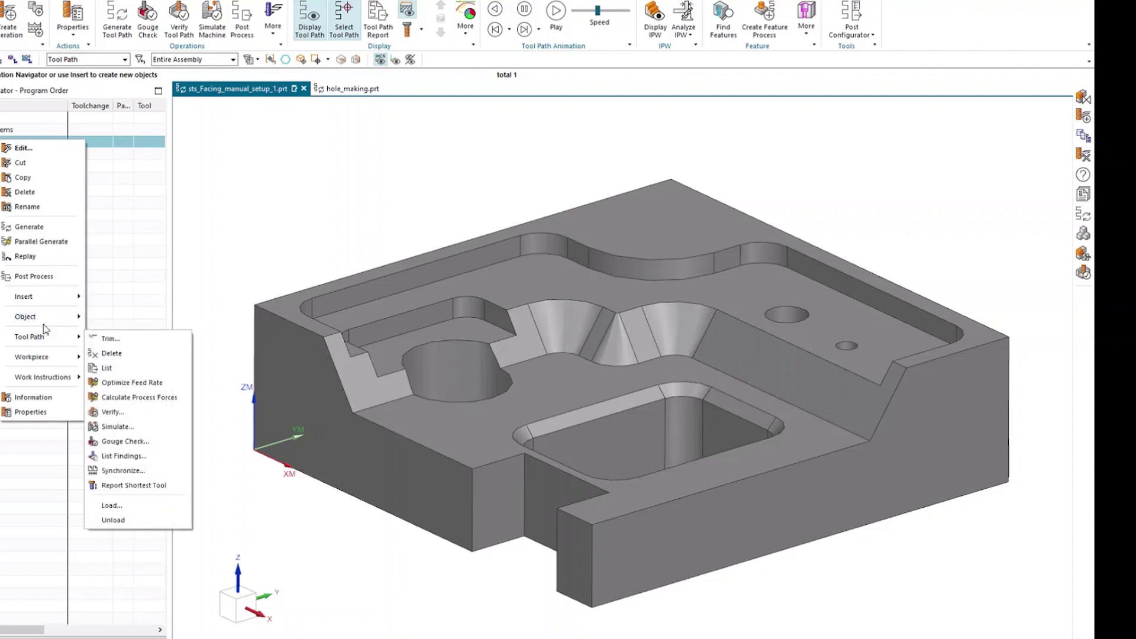
mouse_move(25, 297)
left_click(112, 298)
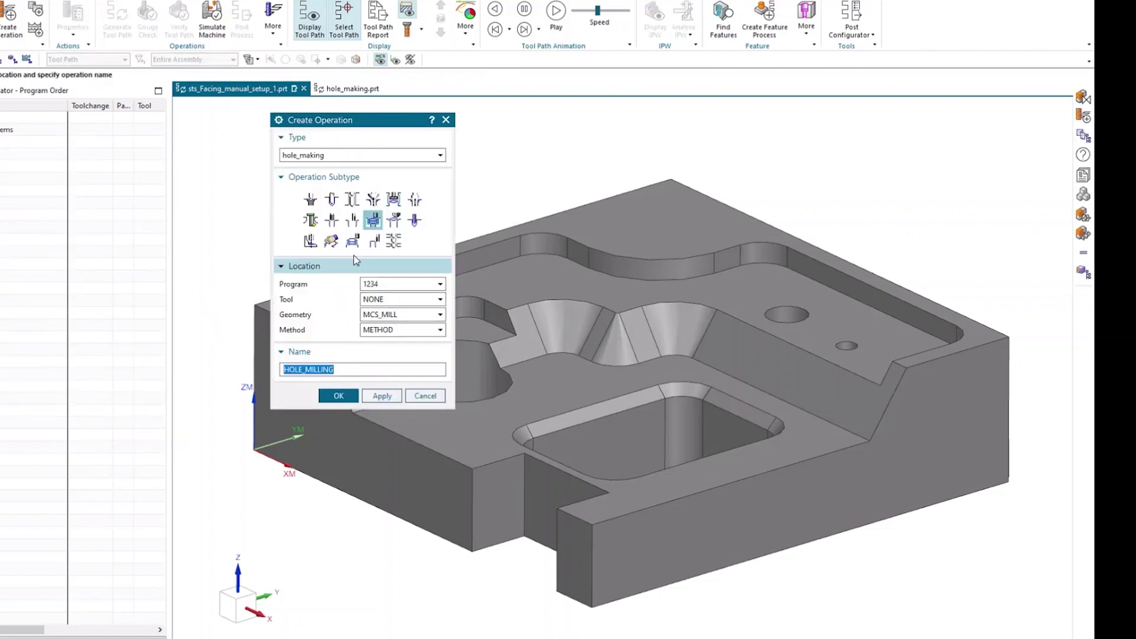
left_click(333, 220)
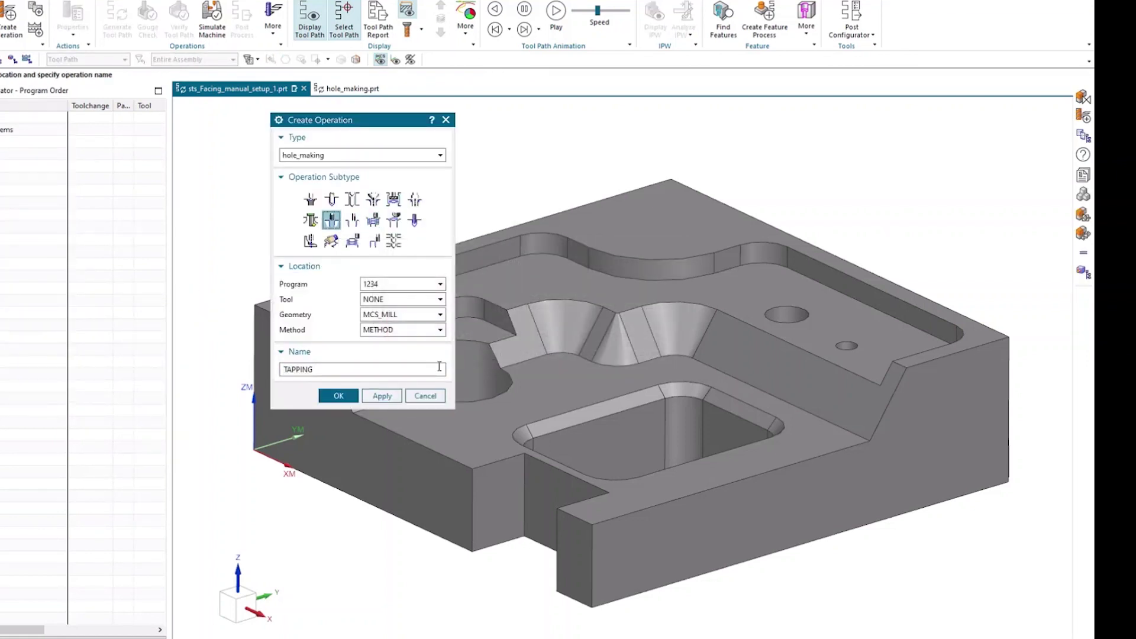
left_click(339, 396)
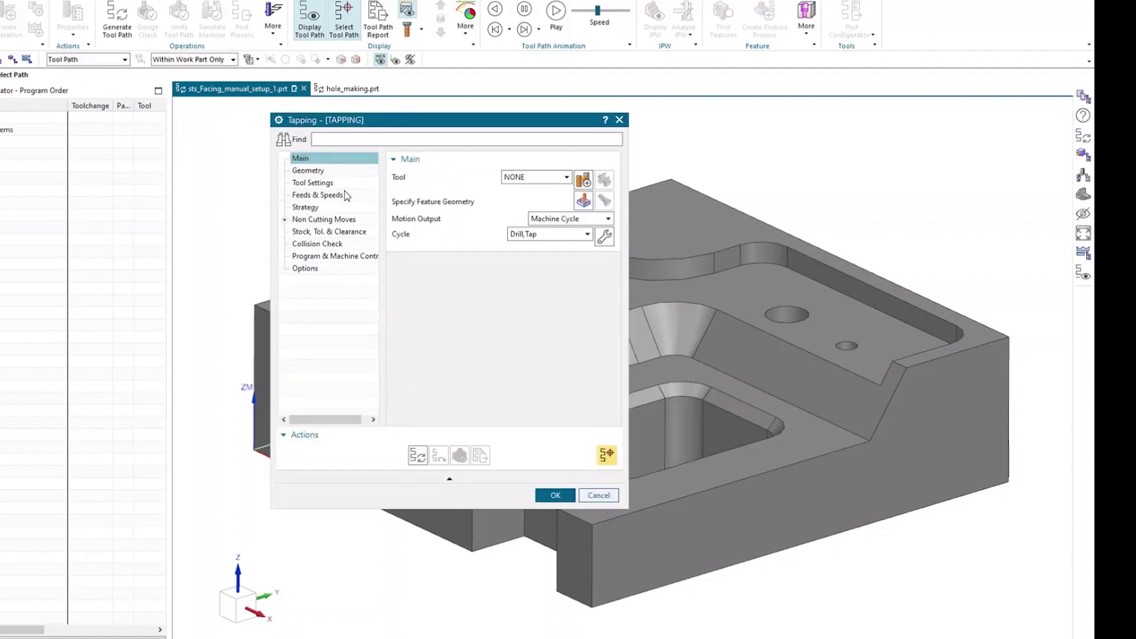
left_click(346, 195)
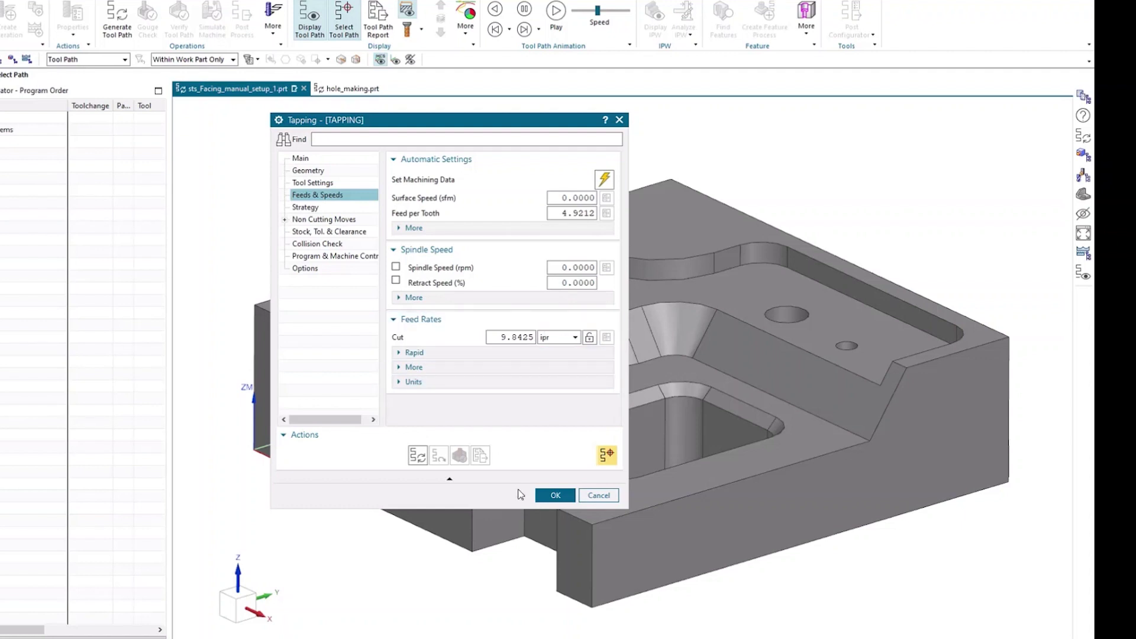
left_click(556, 496)
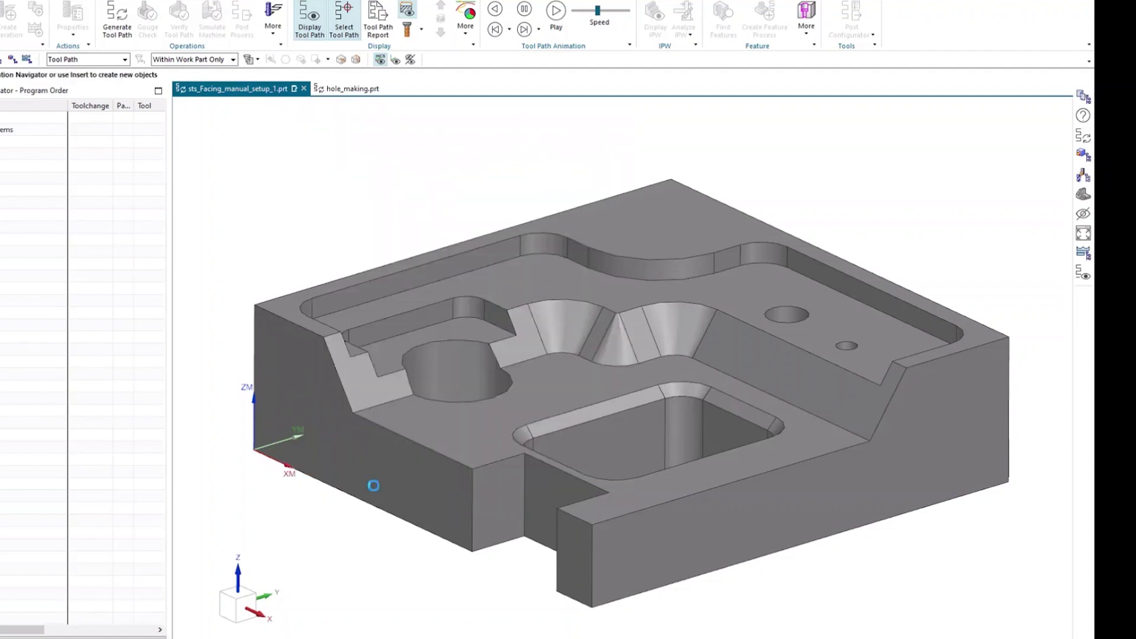
- Set HOLE_MILLING's cutcom location to All Passes in hole_making.prt and save the template
left_click(327, 90)
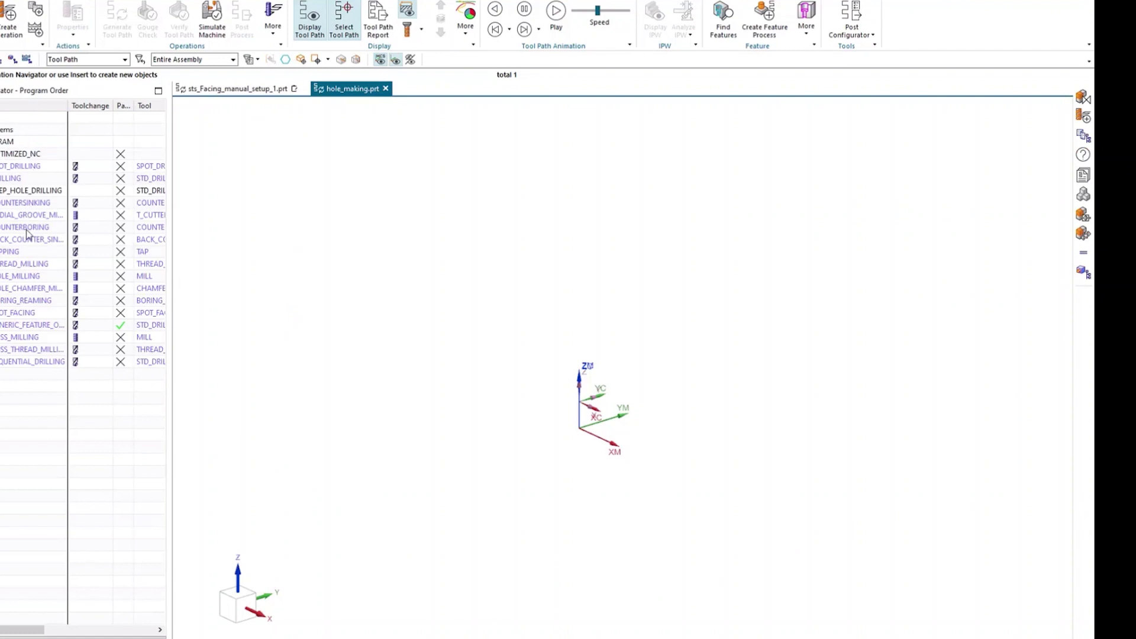
left_click(37, 278)
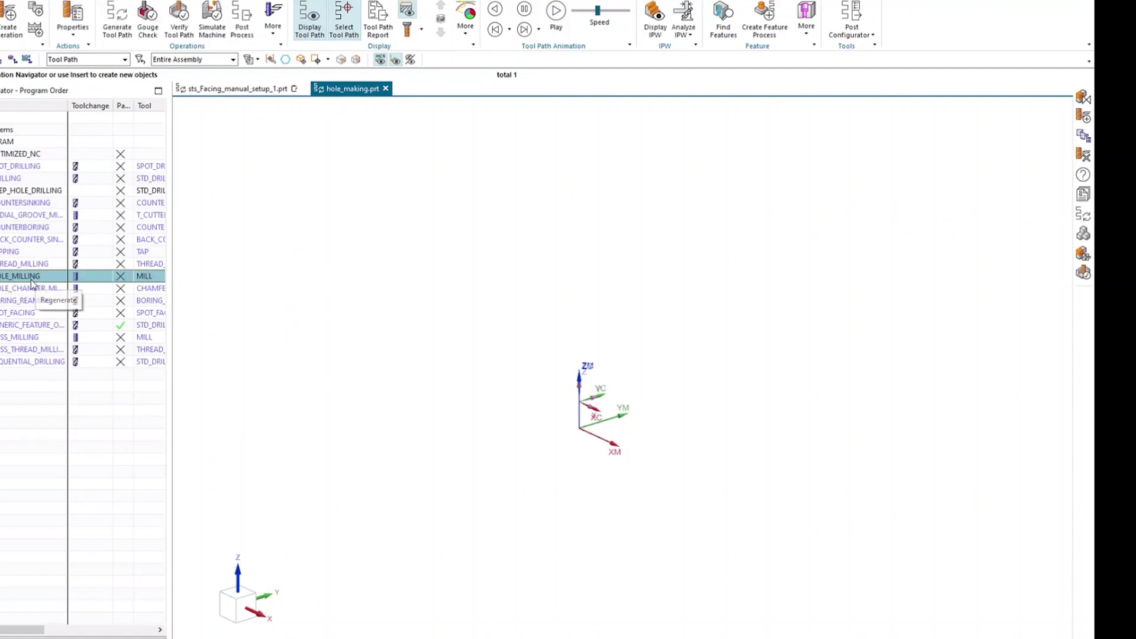
double_click(33, 280)
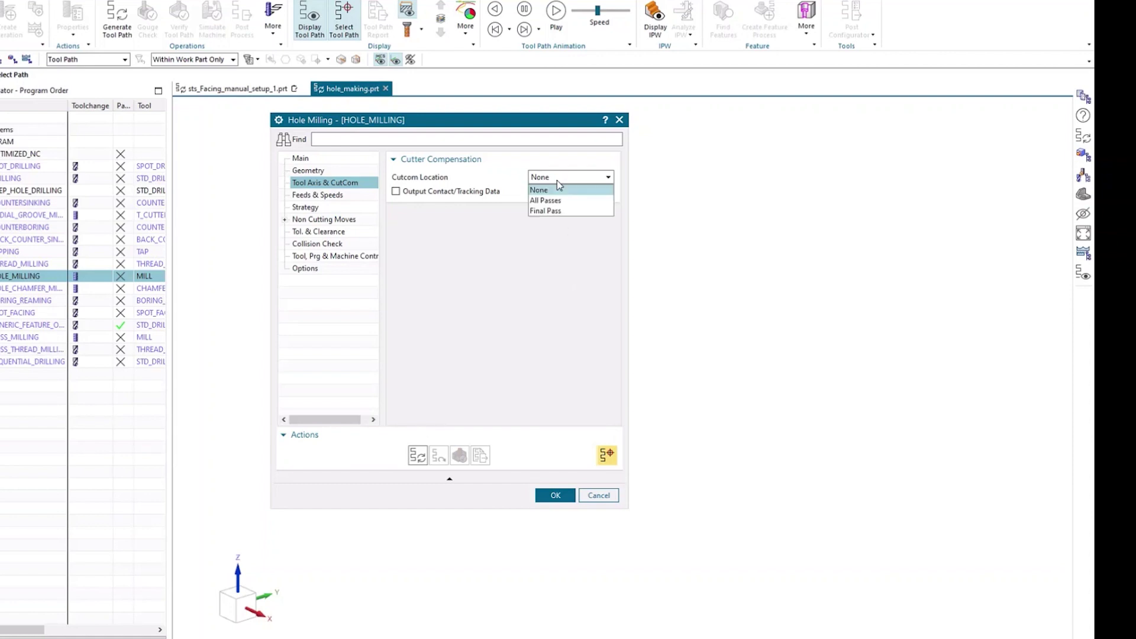
left_click(563, 201)
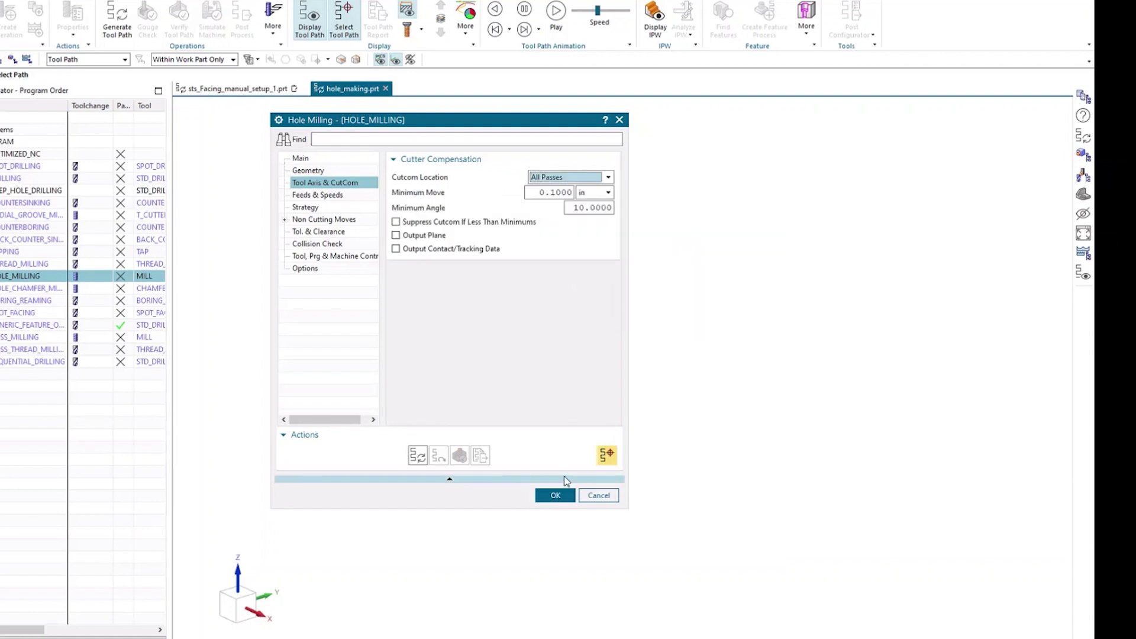
left_click(554, 495)
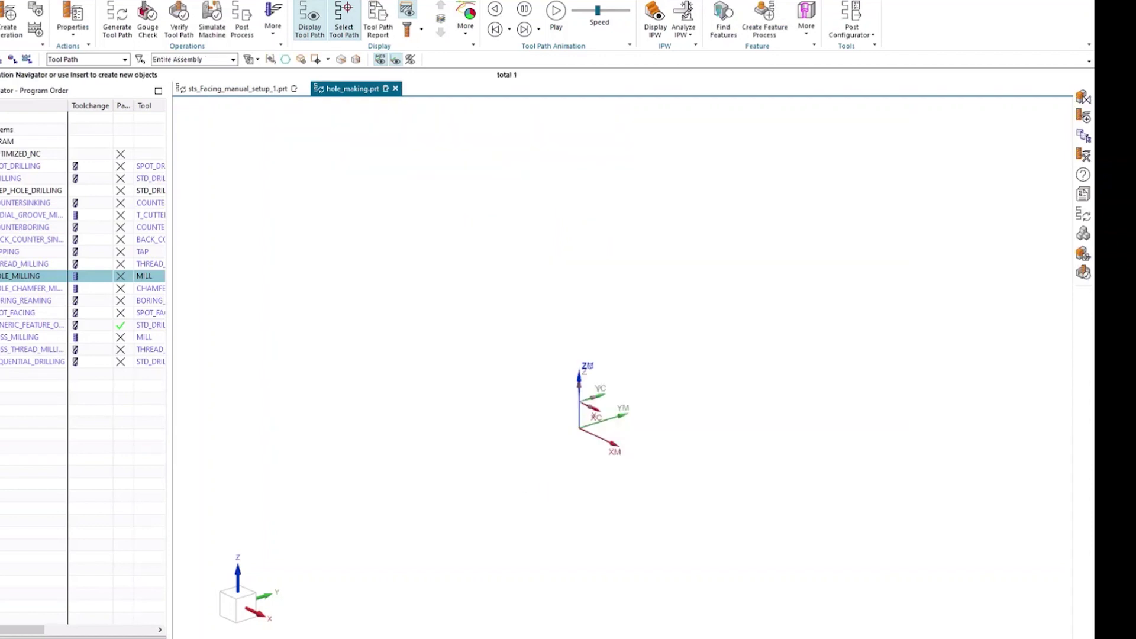
key("ctrl+s")
- Insert a HOLE_MILLING operation into the facing setup part and check its Tool Axis & CutCom page
left_click(211, 89)
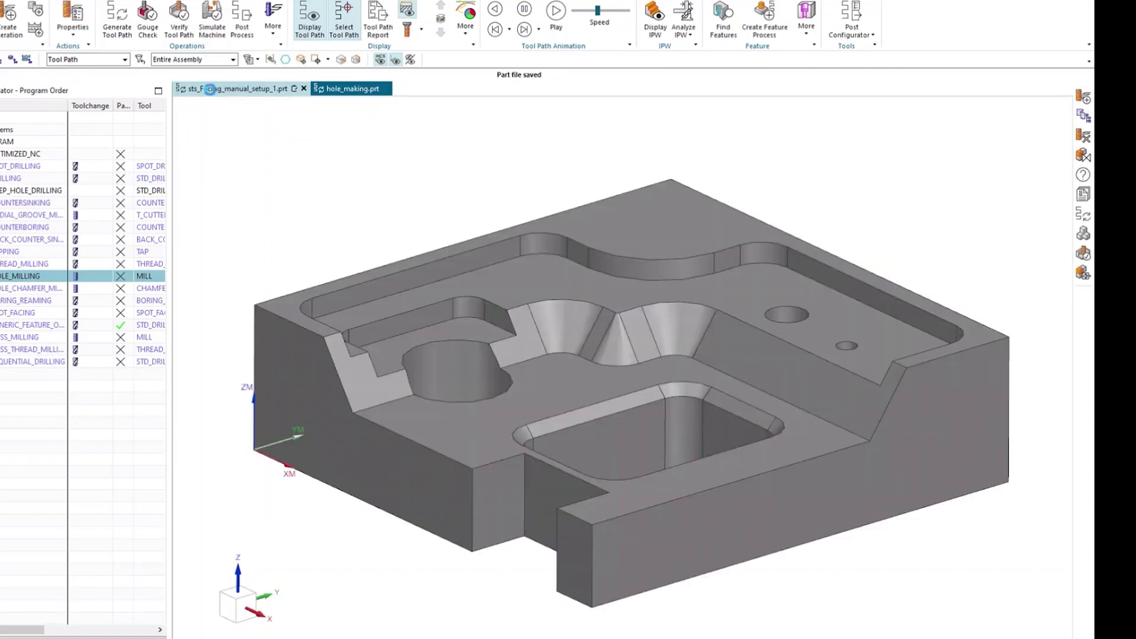
right_click(3, 140)
mouse_move(15, 297)
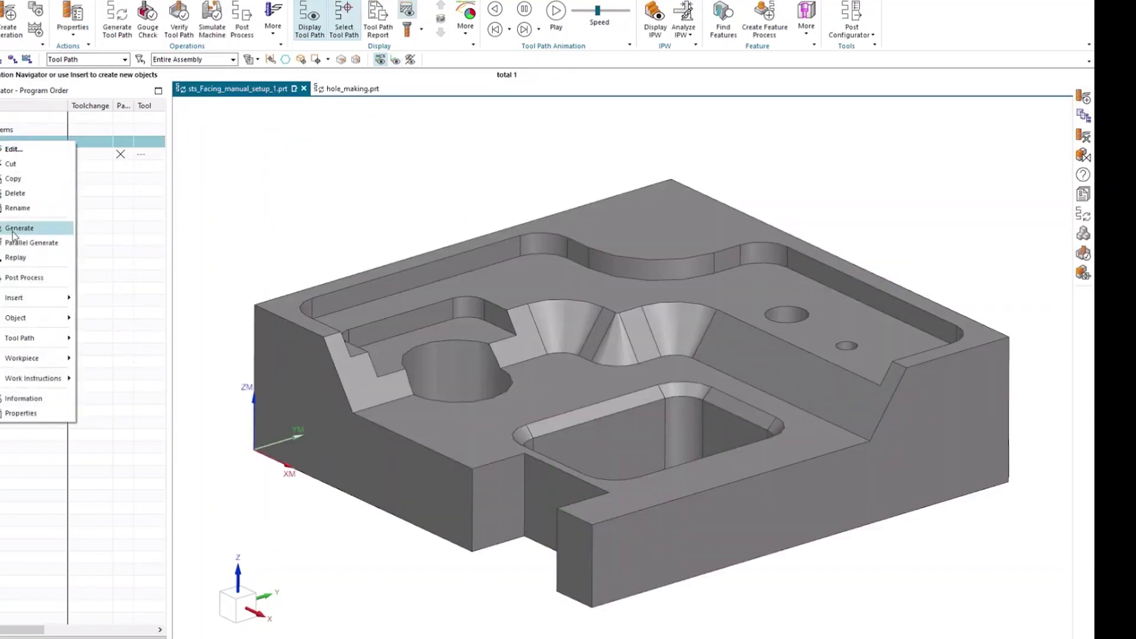
left_click(106, 302)
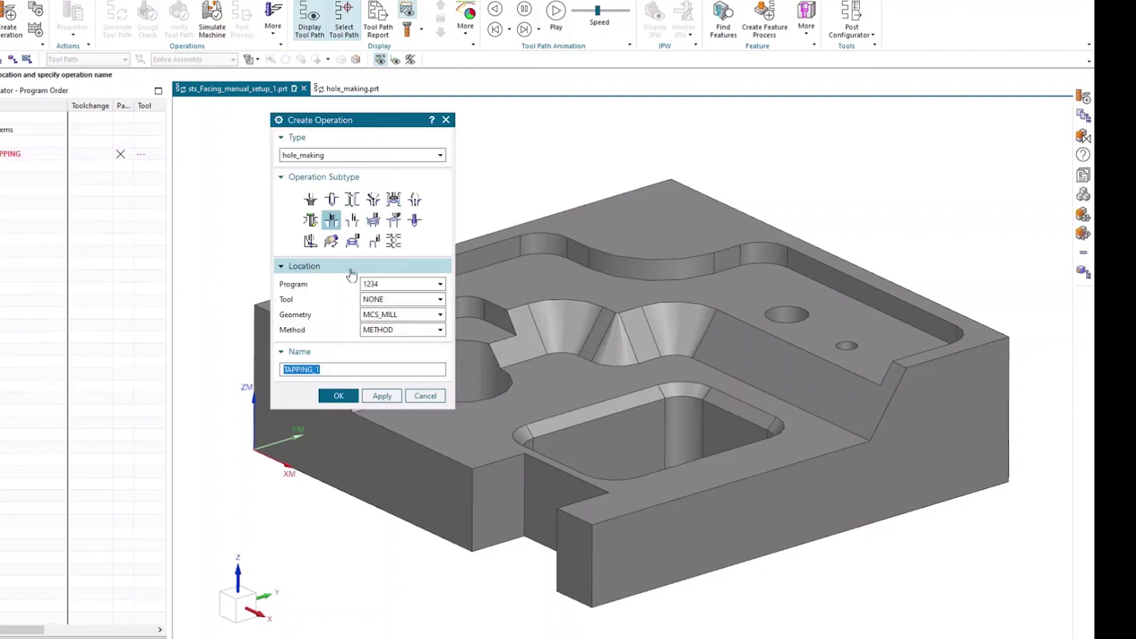
left_click(372, 219)
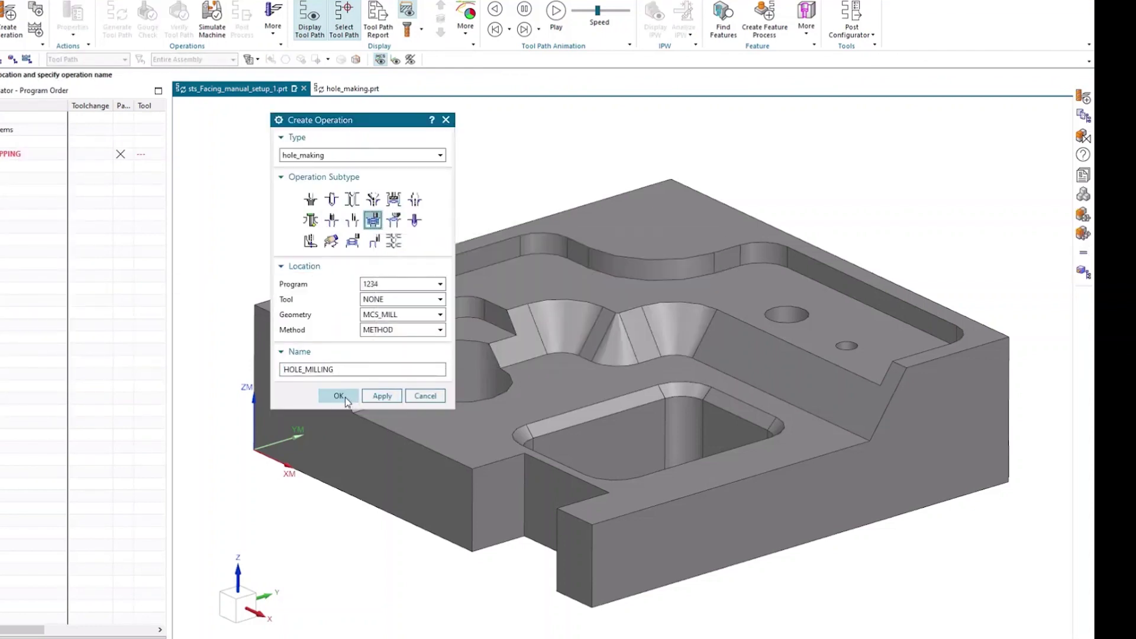
left_click(337, 397)
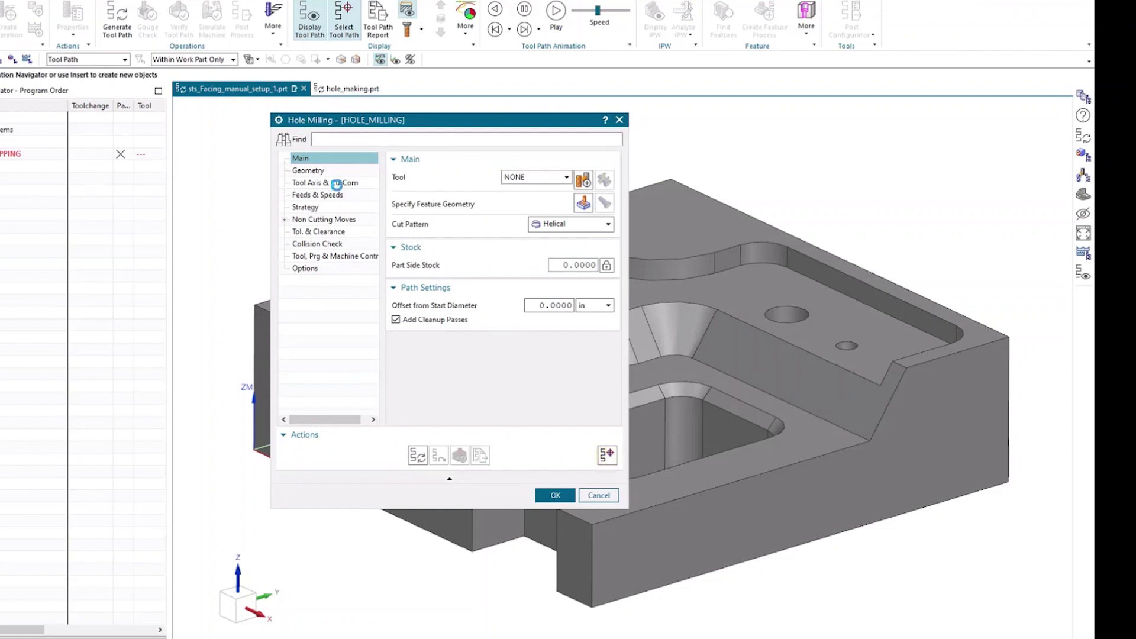
left_click(337, 184)
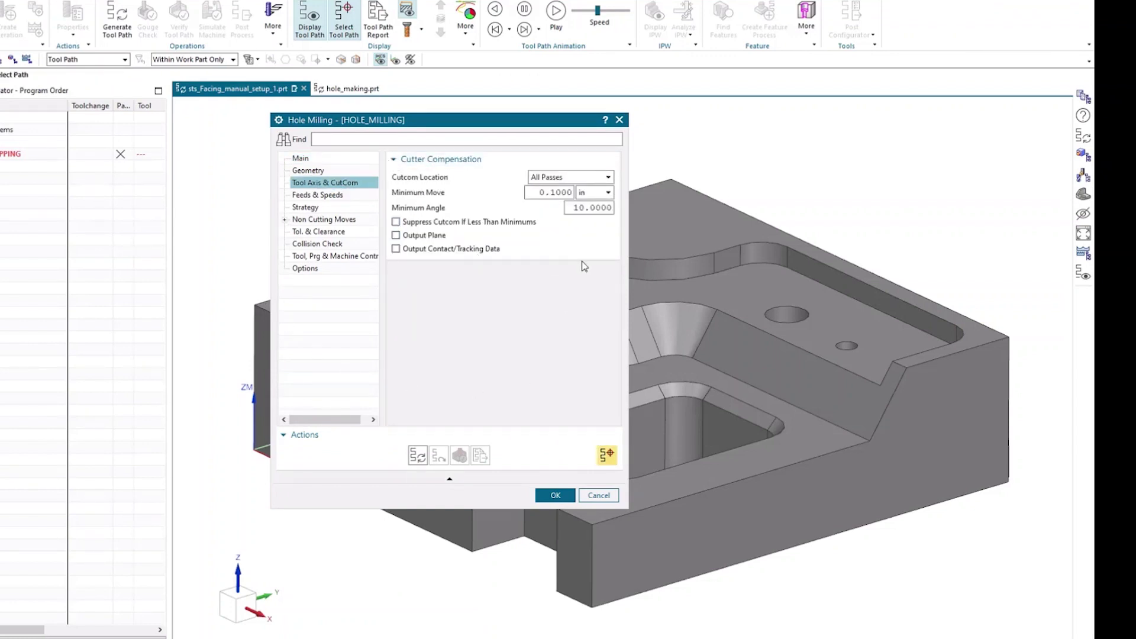
left_click(558, 495)
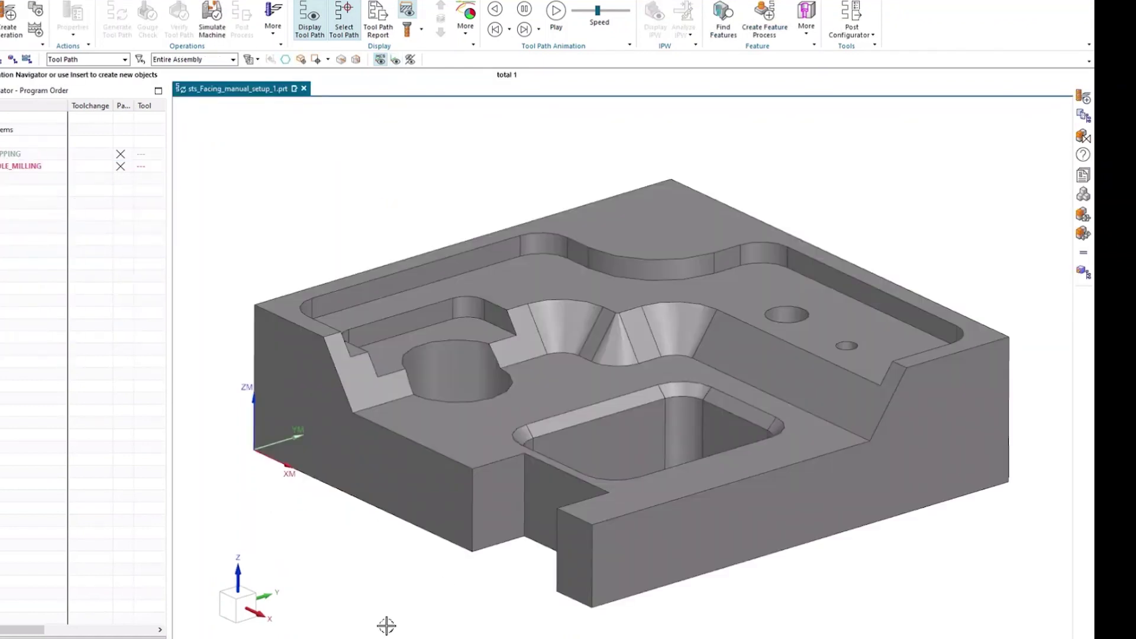
scroll(458, 328, "down", 3)
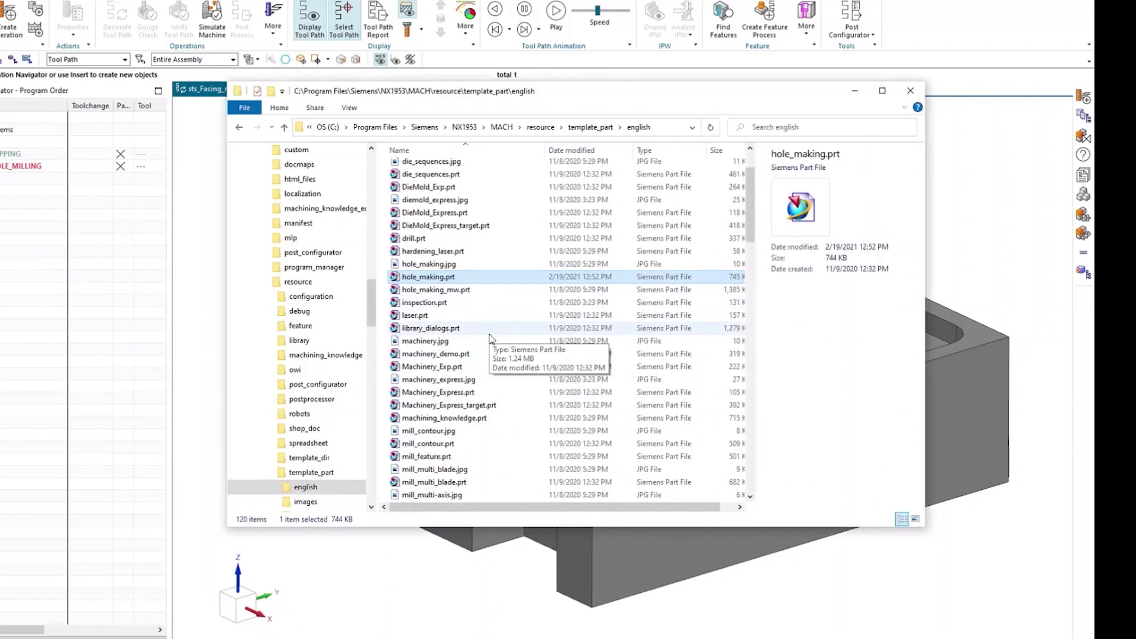
scroll(488, 379, "down", 5)
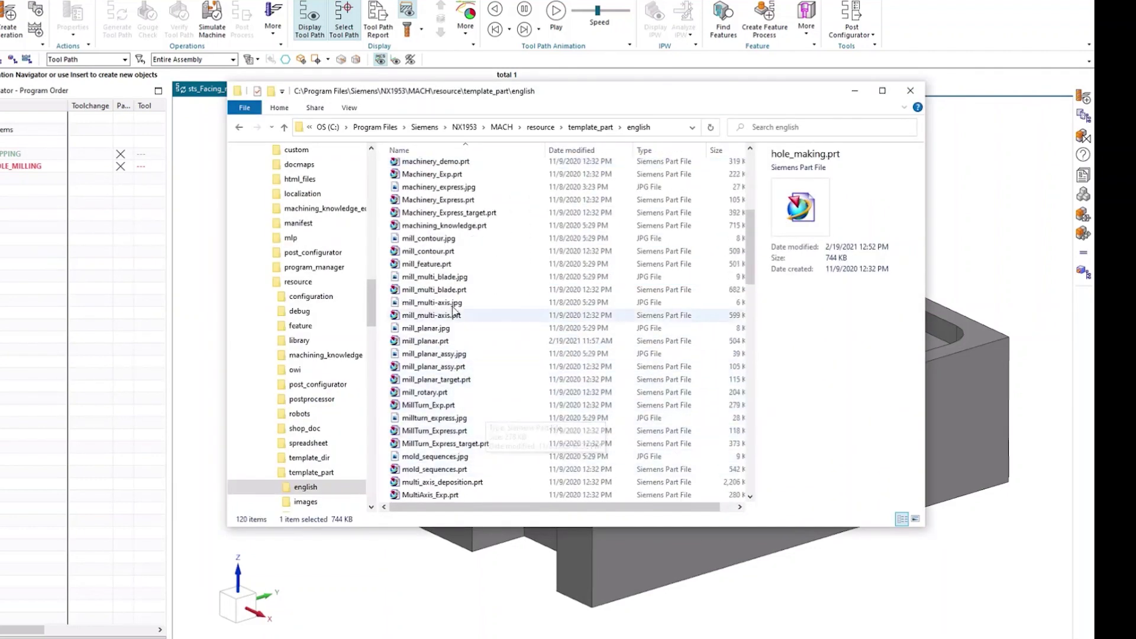
- Open mill_planar.prt from the english template folder listing in Siemens NX
double_click(444, 341)
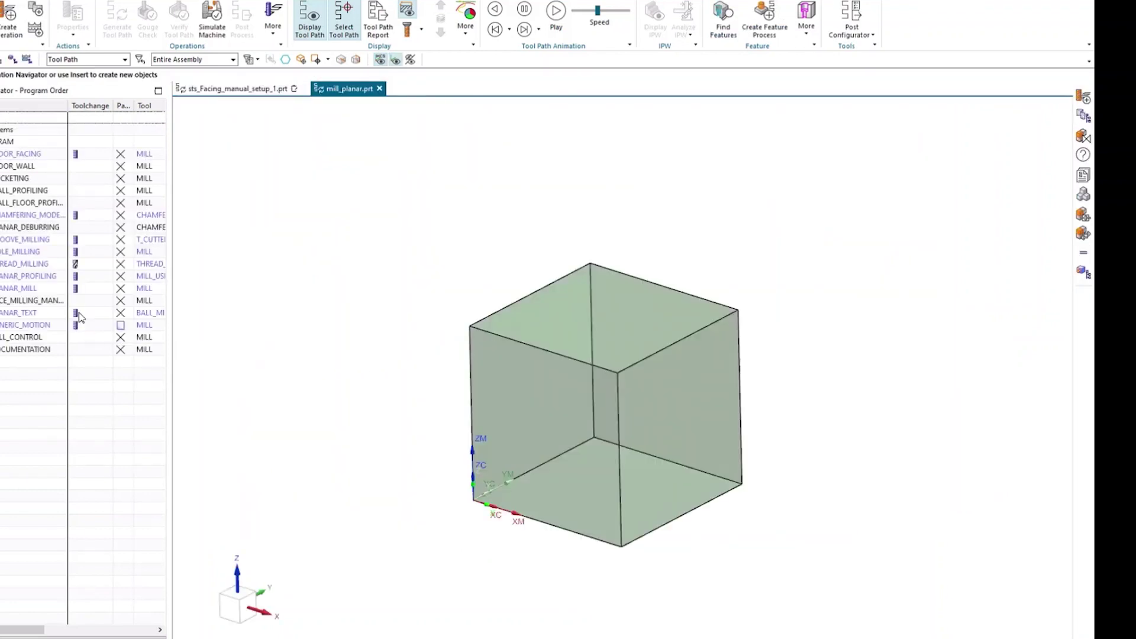
- Edit the PLANAR_MILL operation and view its Options page
left_click(36, 290)
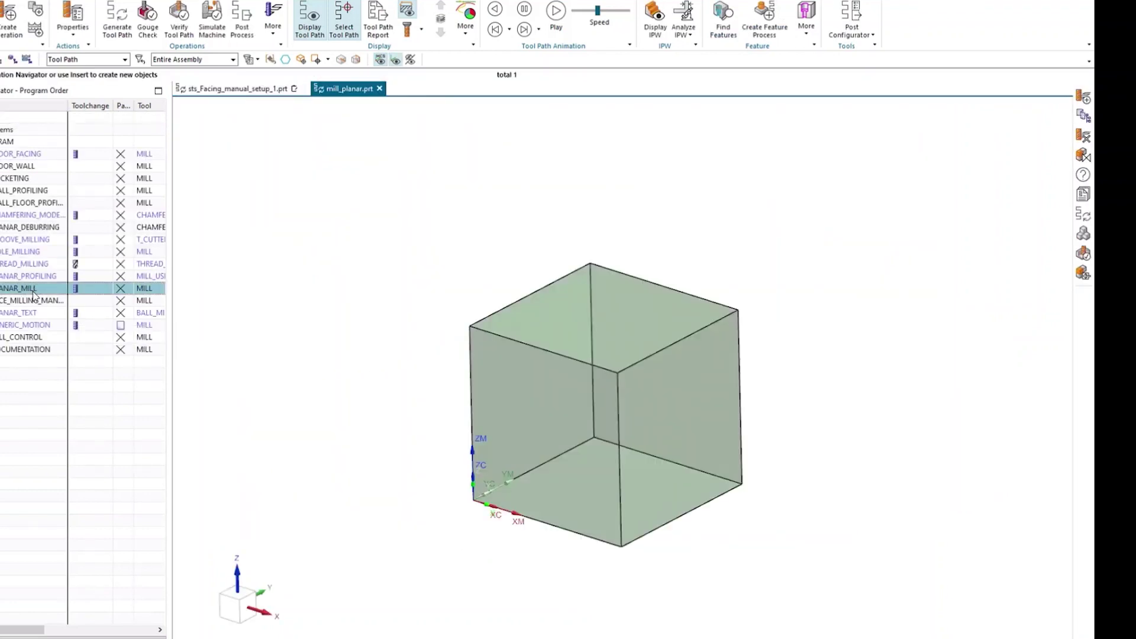
double_click(35, 289)
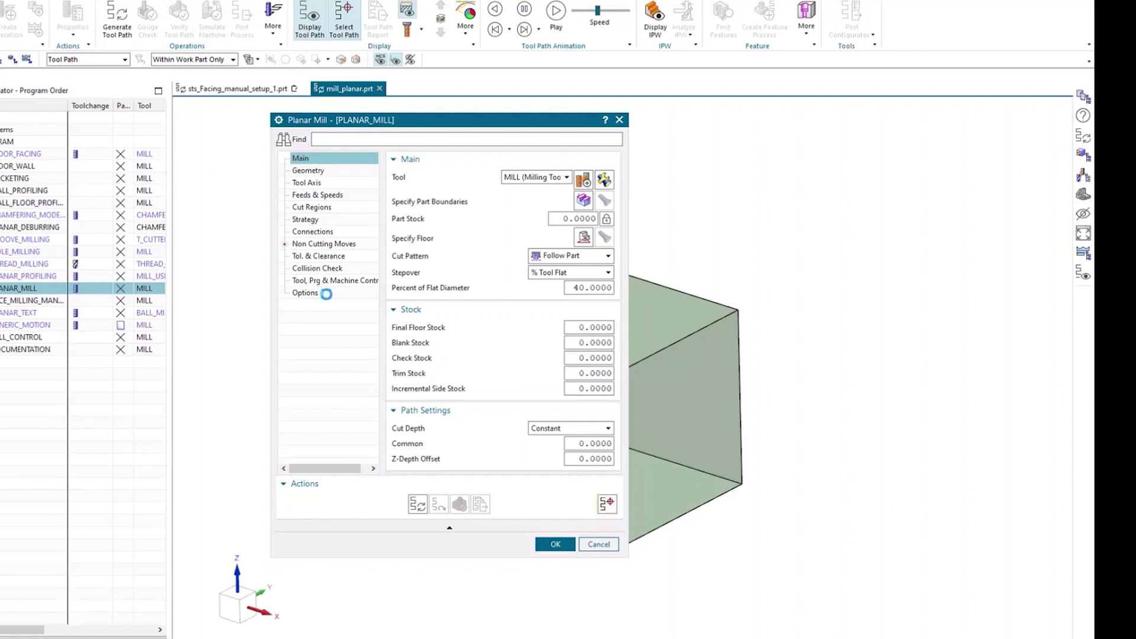
left_click(325, 293)
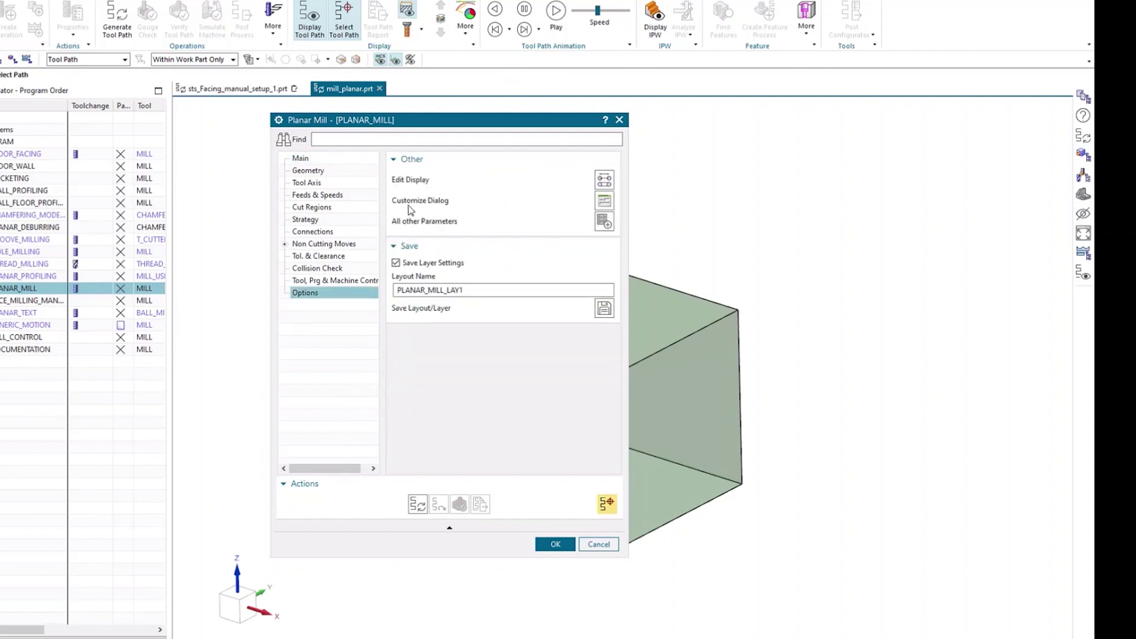
- Add the Cutcom Parameters item to the PLANAR_MILL layout with Customize Dialog
left_click(604, 202)
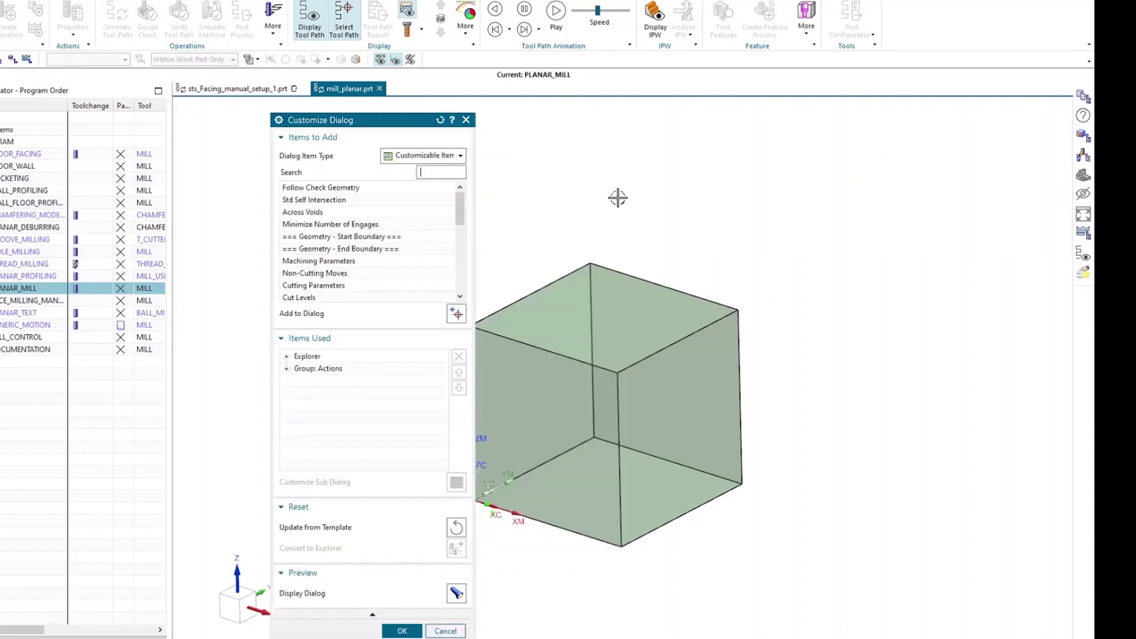
left_click_drag(391, 123, 463, 117)
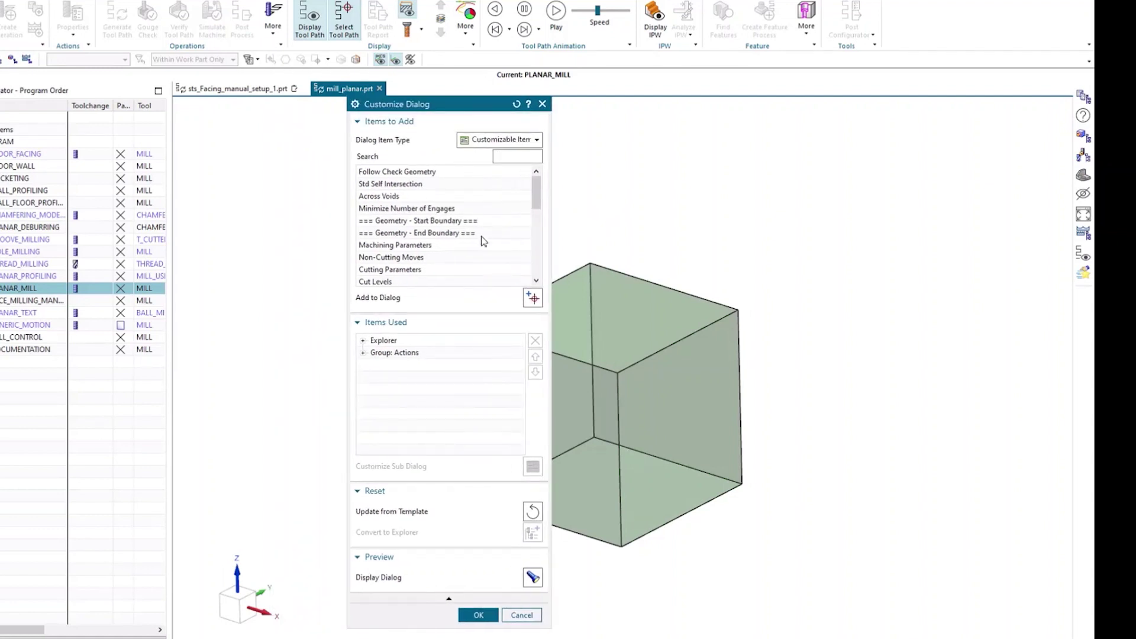
left_click_drag(537, 193, 538, 248)
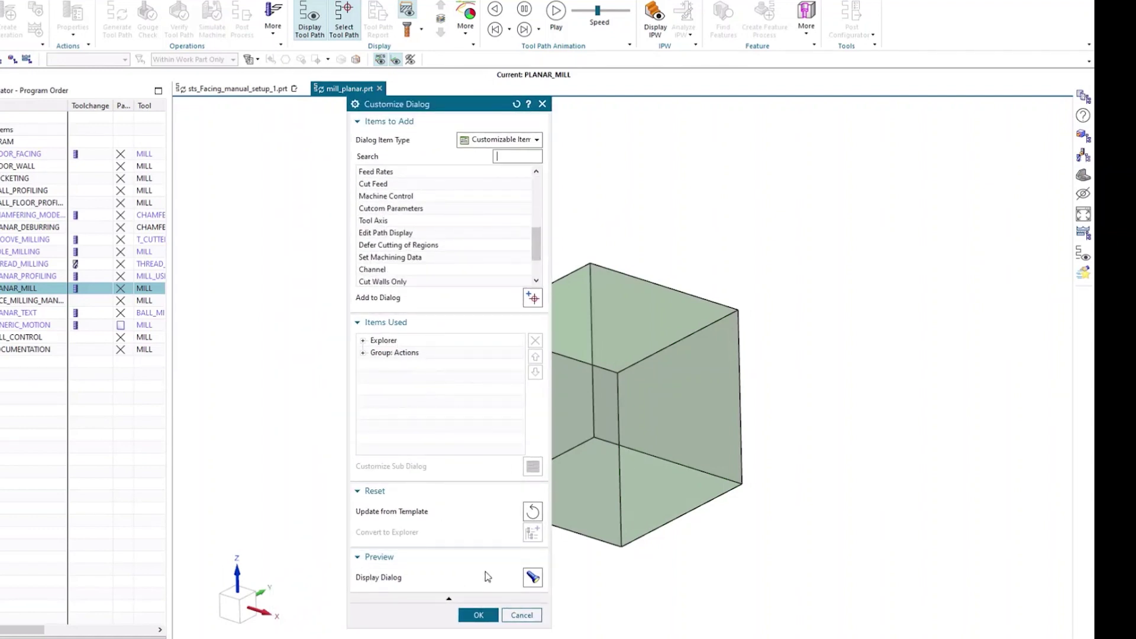
left_click(524, 615)
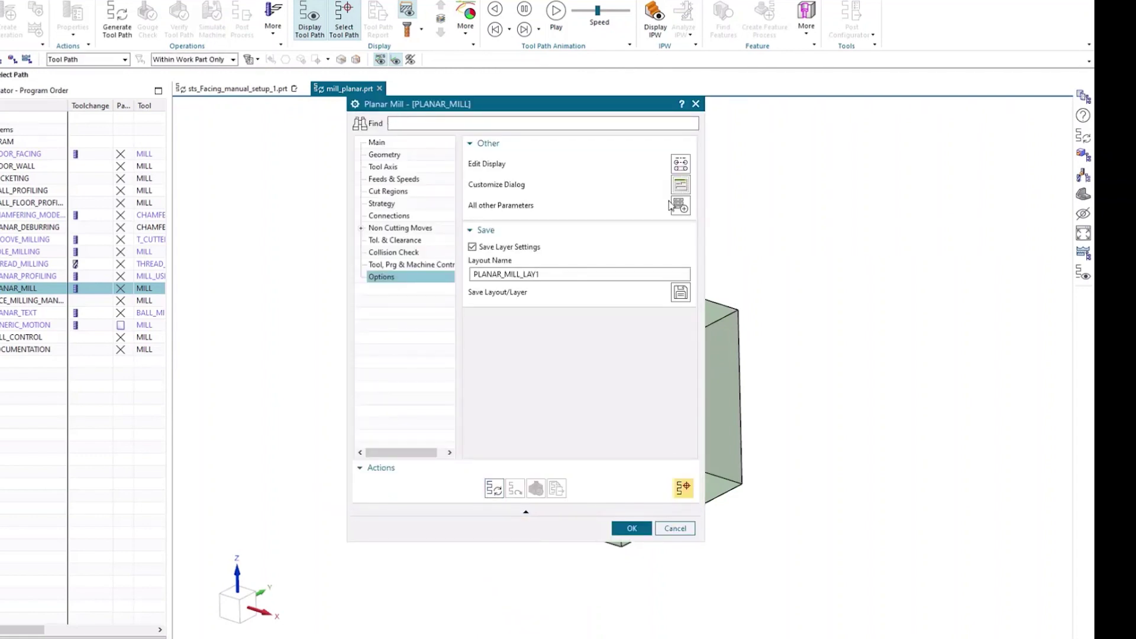
left_click(679, 185)
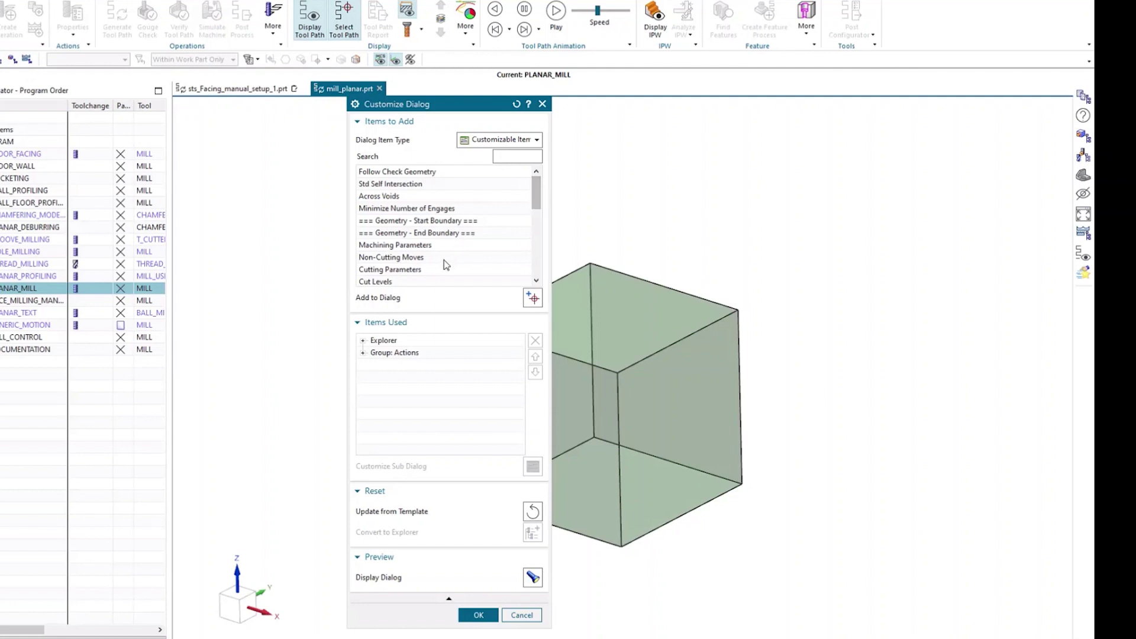
scroll(466, 240, "down", 1)
scroll(470, 232, "down", 1)
scroll(432, 246, "down", 2)
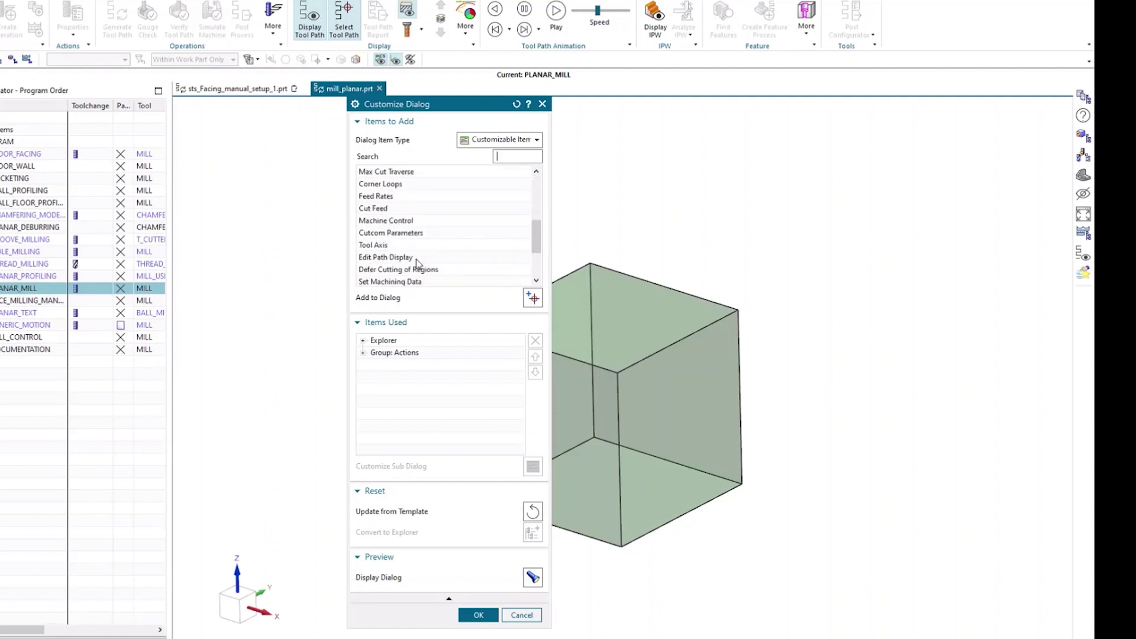
scroll(425, 259, "down", 1)
left_click(417, 197)
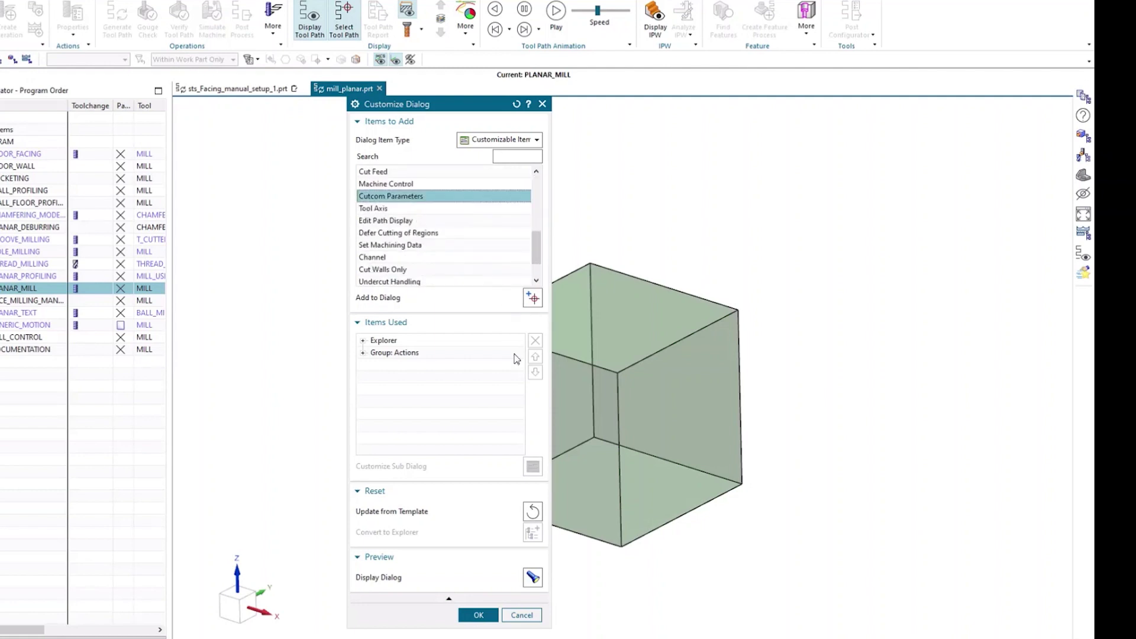
left_click(532, 298)
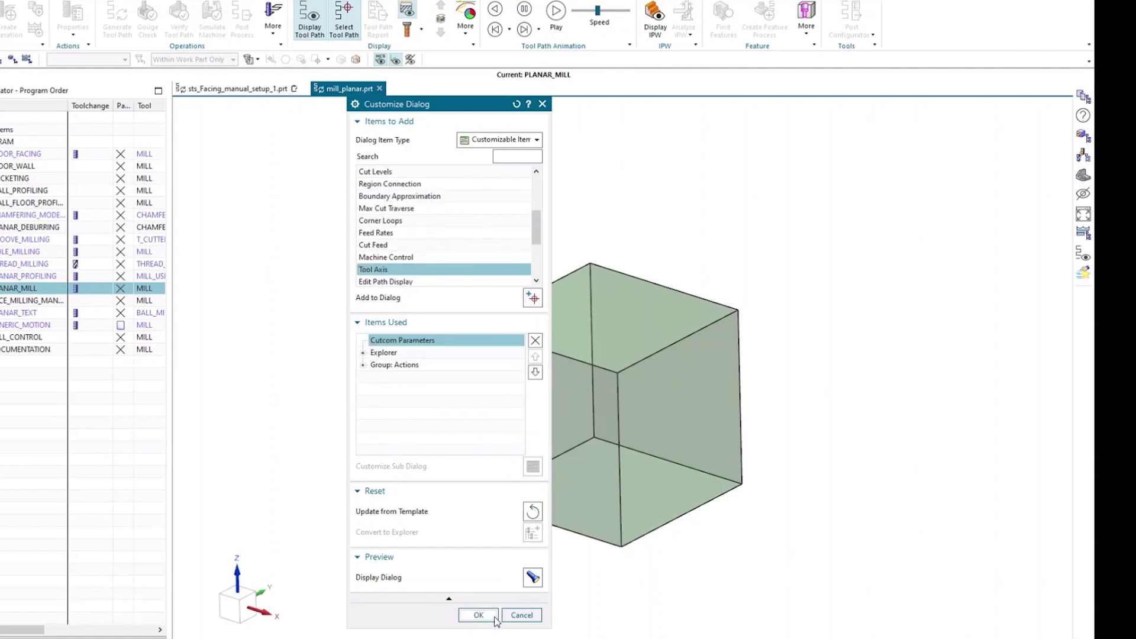
left_click(479, 615)
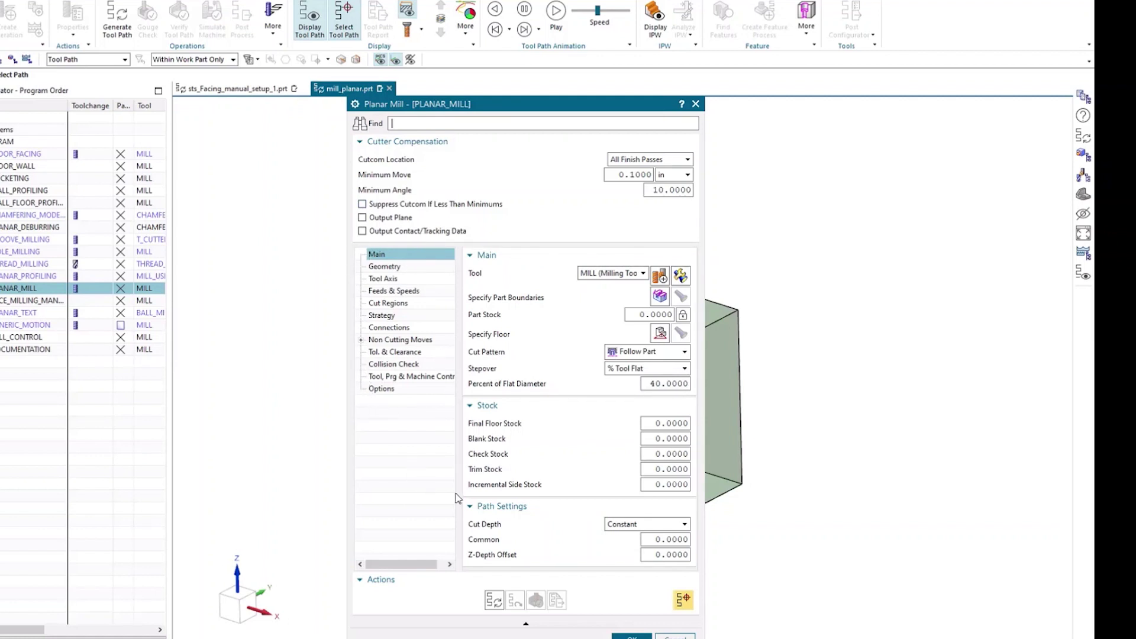
- Add an Explorer Node labelled 'Tool Axis & CutCom' to the PLANAR_MILL dialog layout
left_click(400, 389)
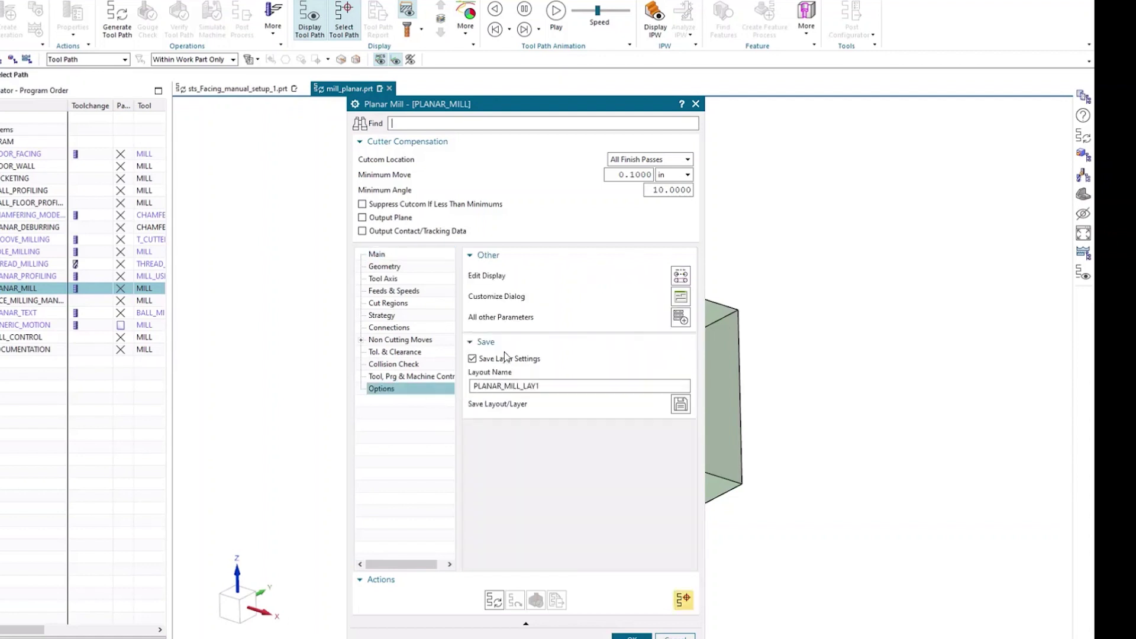
left_click(680, 297)
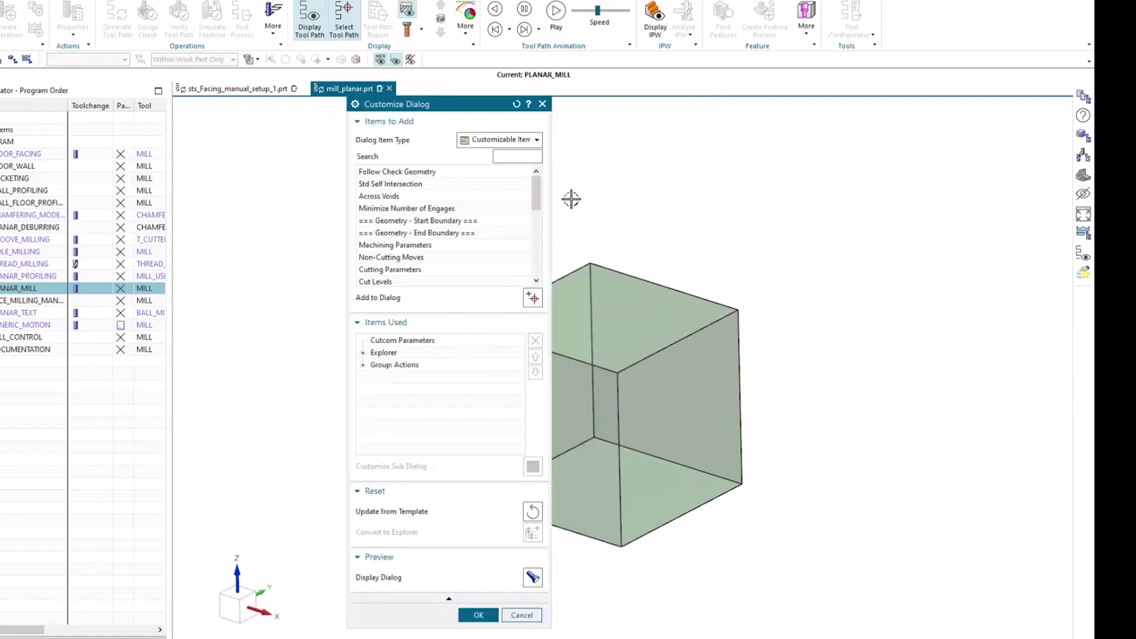
left_click(508, 142)
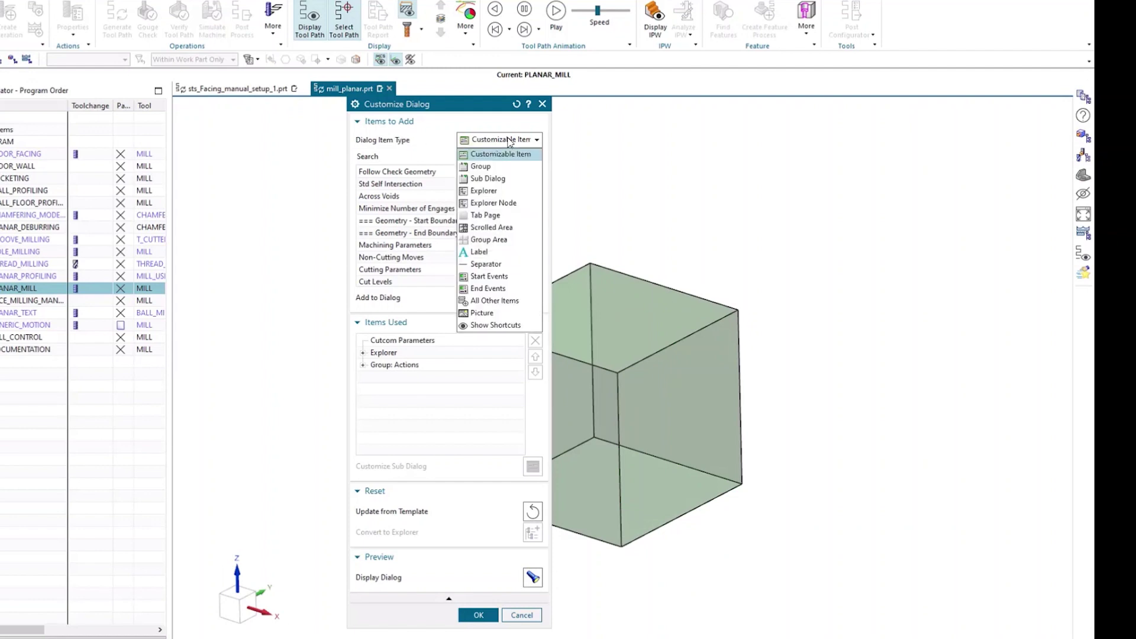
left_click(511, 203)
type("Tool Axis &")
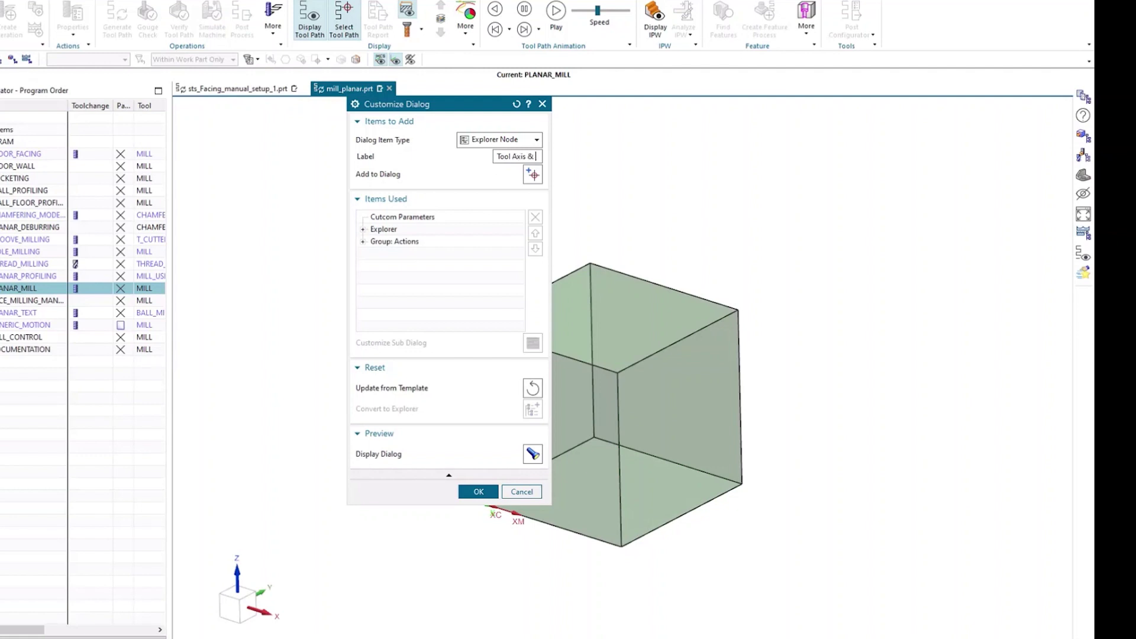
type("Cut")
type("Com")
left_click(532, 175)
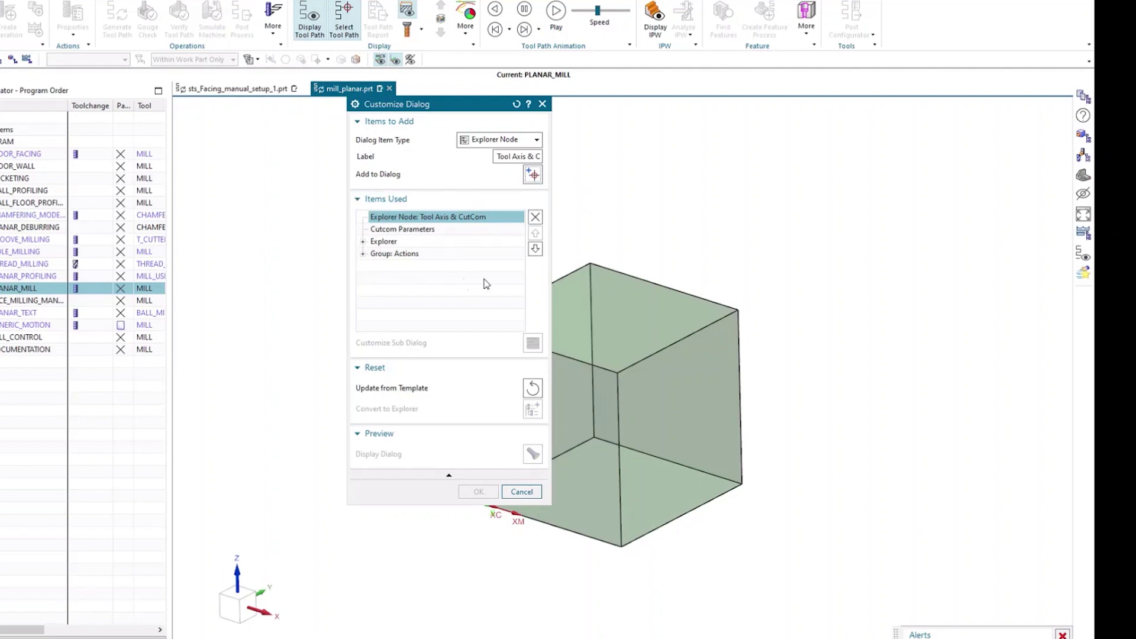
- Nest Cutcom Parameters under the new Tool Axis & CutCom node
left_click(429, 228)
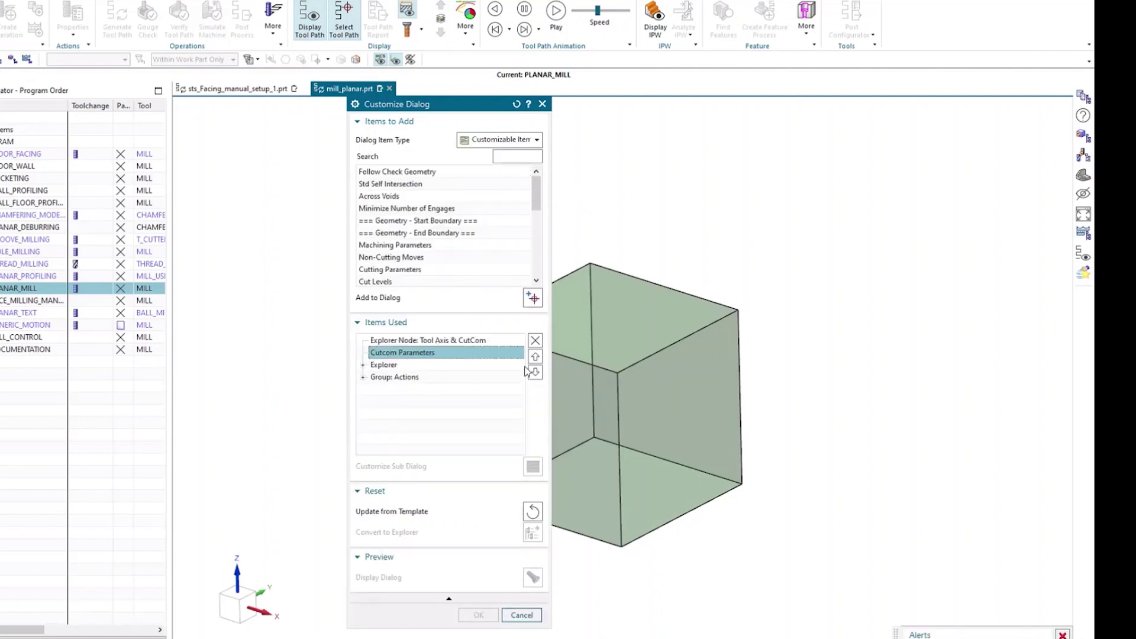
left_click(535, 359)
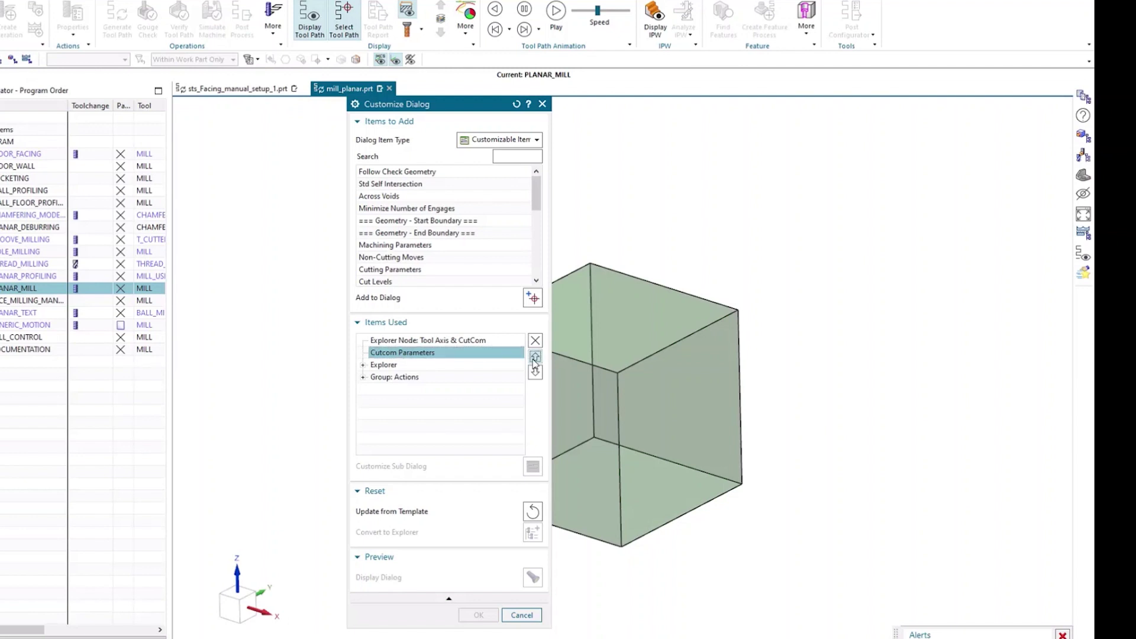
left_click(536, 359)
left_click(386, 341)
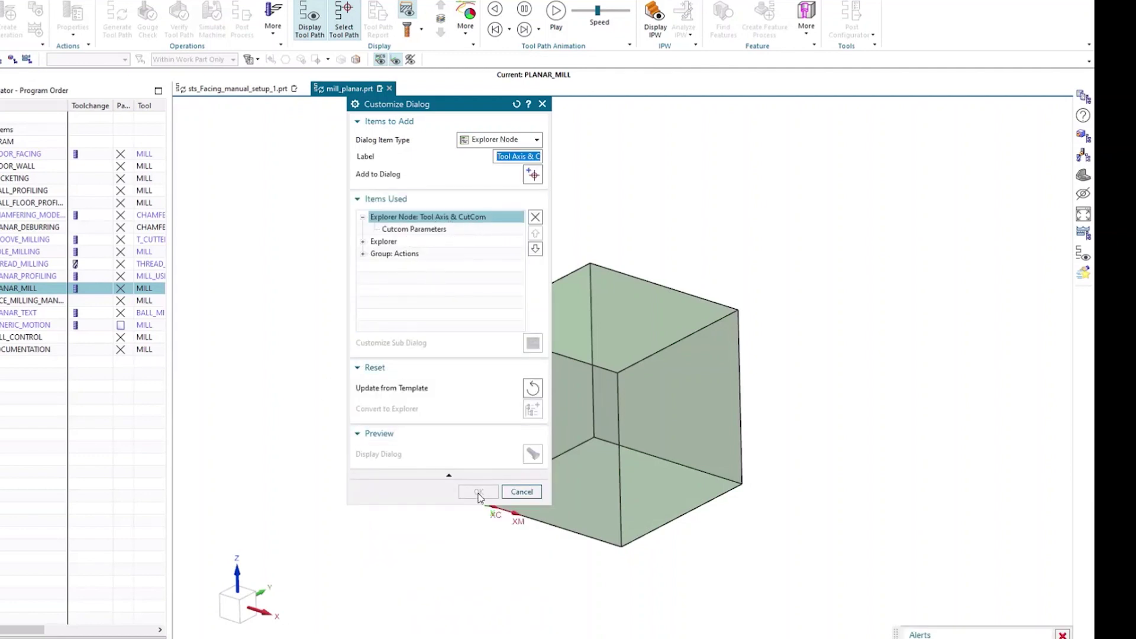
left_click(920, 635)
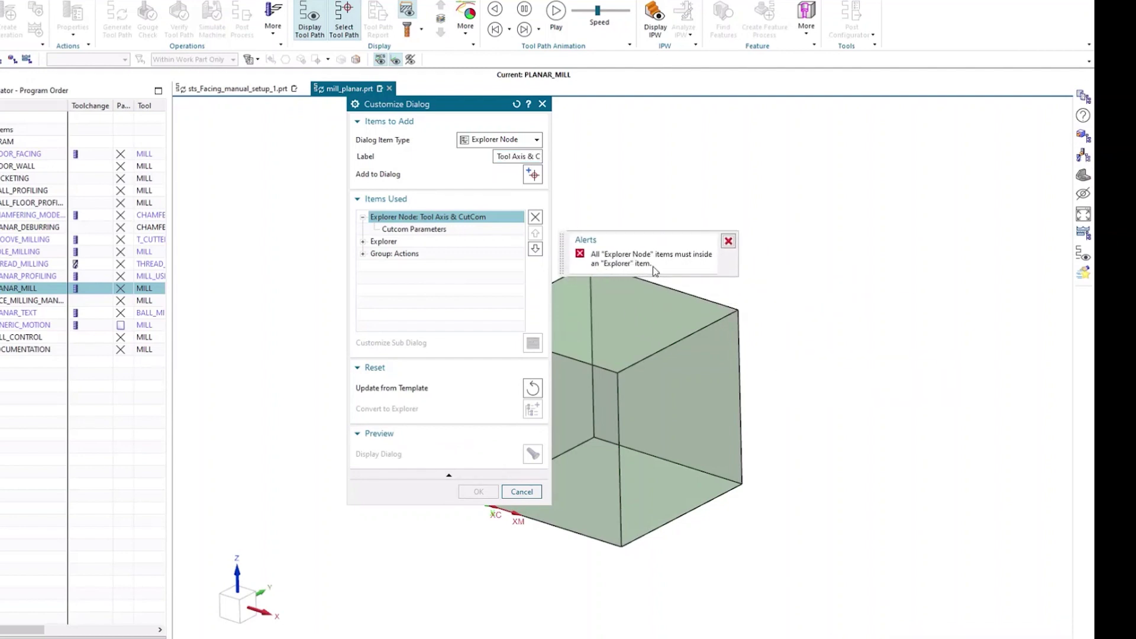
- Move the Tool Axis & CutCom node into Explorer as its first page
left_click(386, 219)
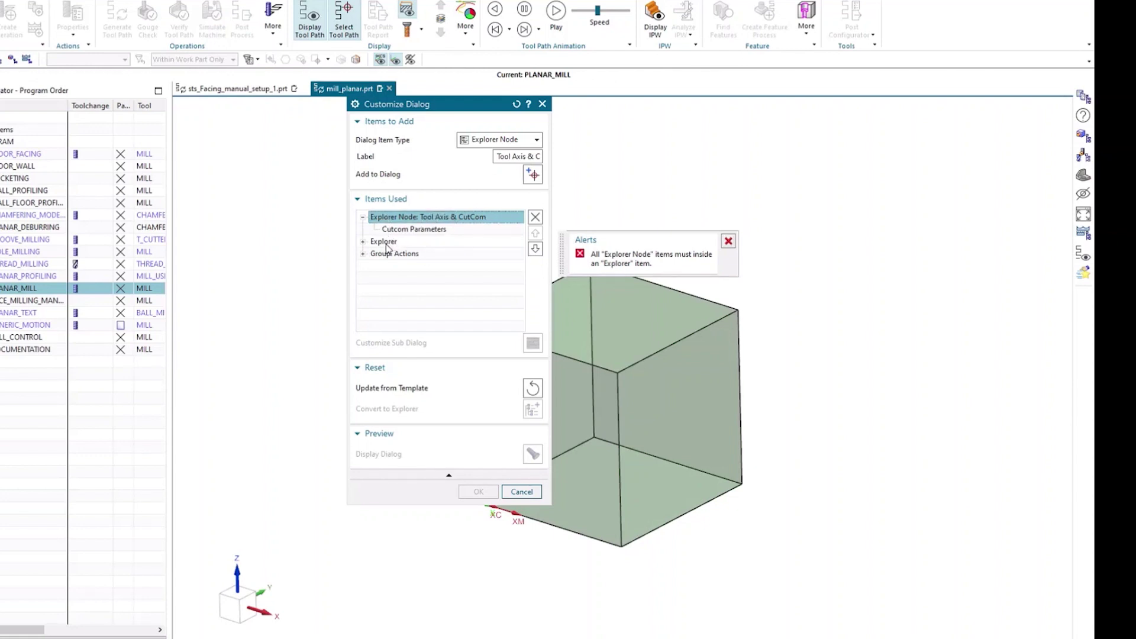
left_click(362, 242)
left_click(389, 220)
scroll(391, 222, "up", 1)
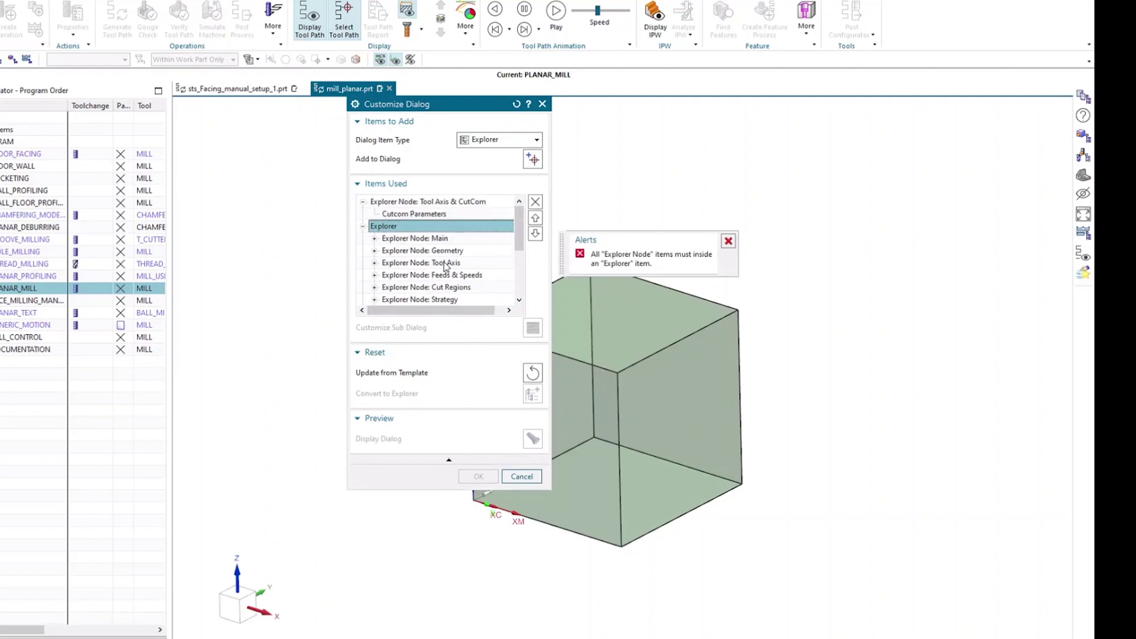
left_click(401, 205)
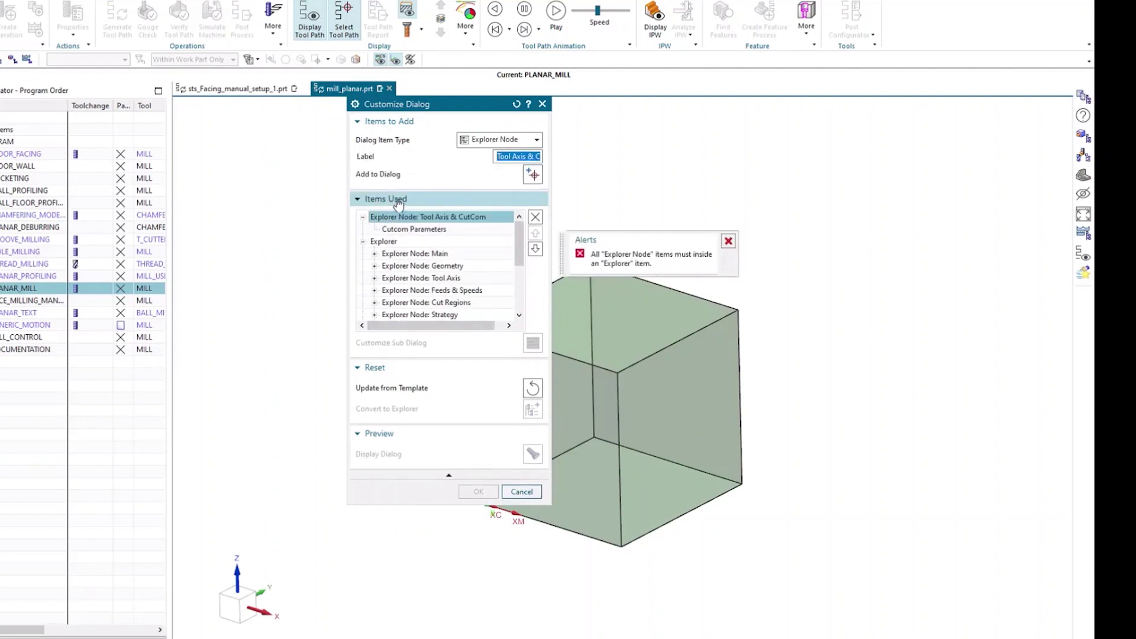
left_click(536, 251)
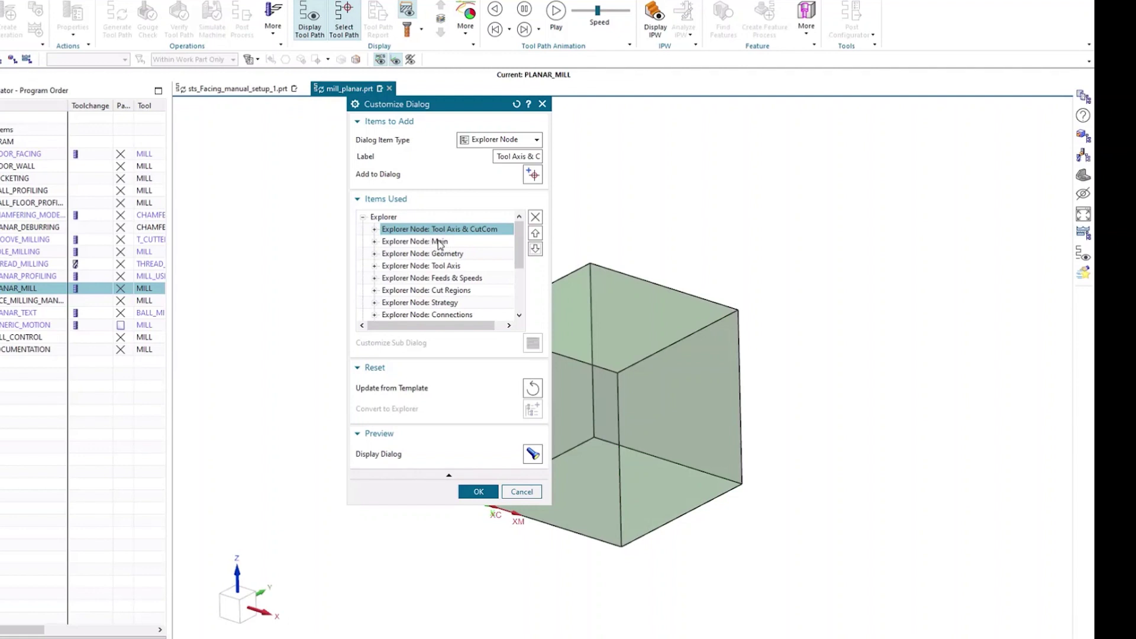
- Accept the customization, returning to the Planar Mill Options page
left_click(472, 496)
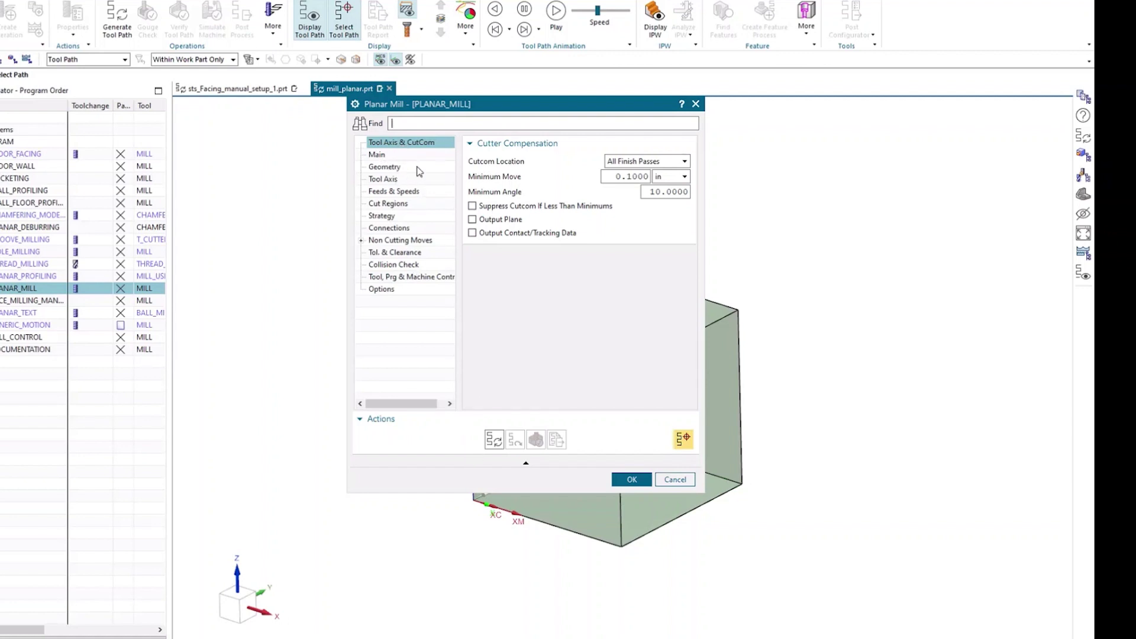
- Shift the Tool Axis & CutCom page down past Main and Stock to sit just below Geometry
left_click(399, 290)
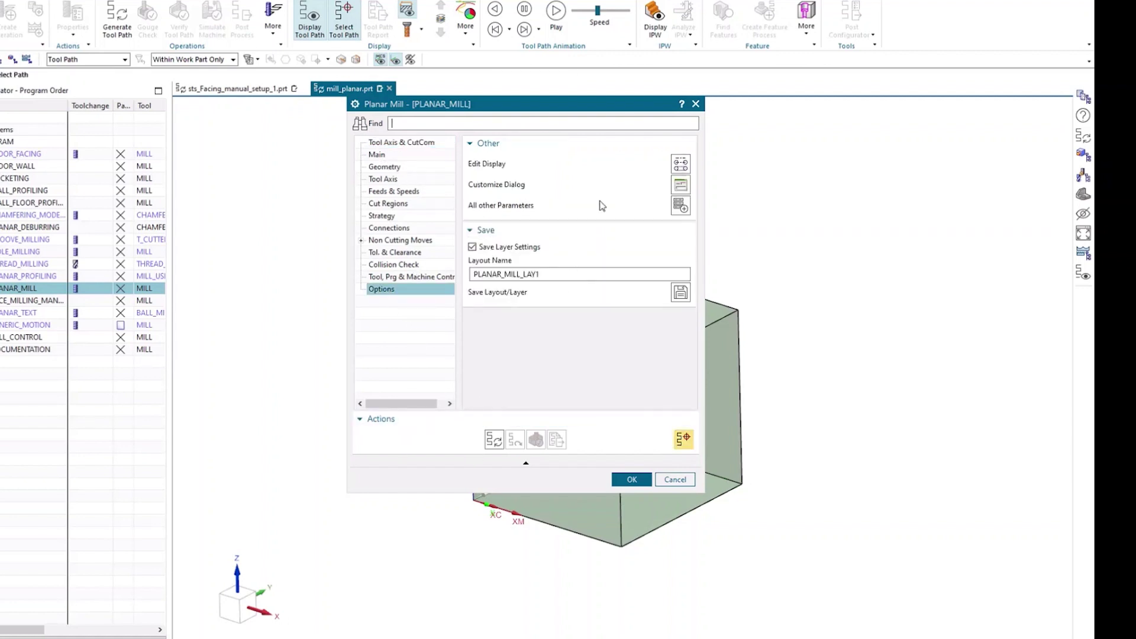
left_click(680, 185)
left_click(364, 218)
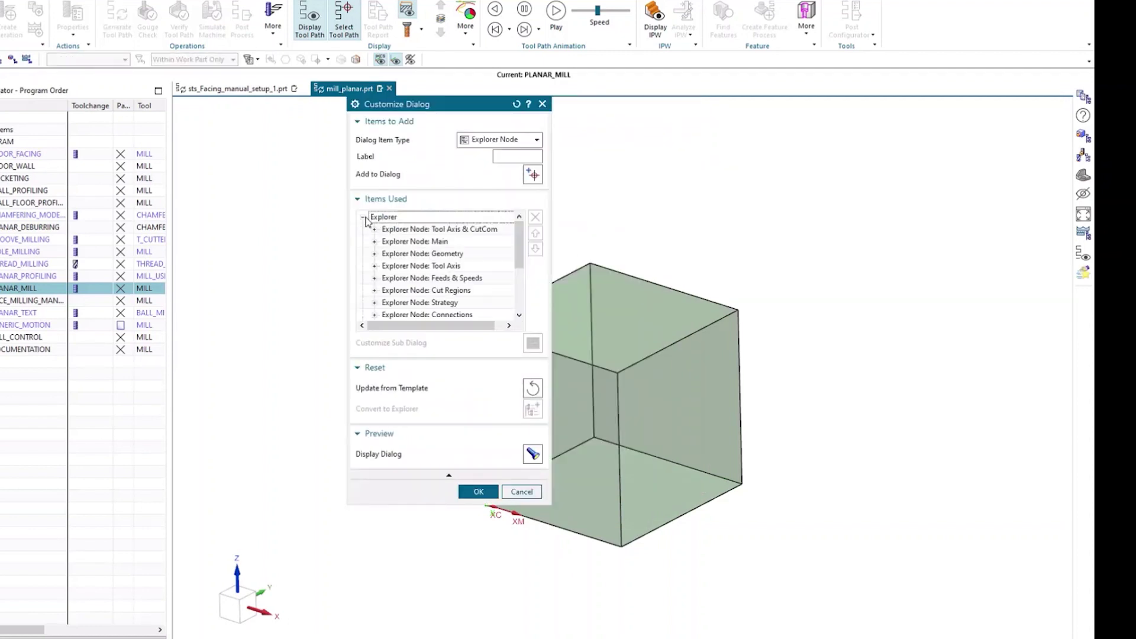
left_click(435, 230)
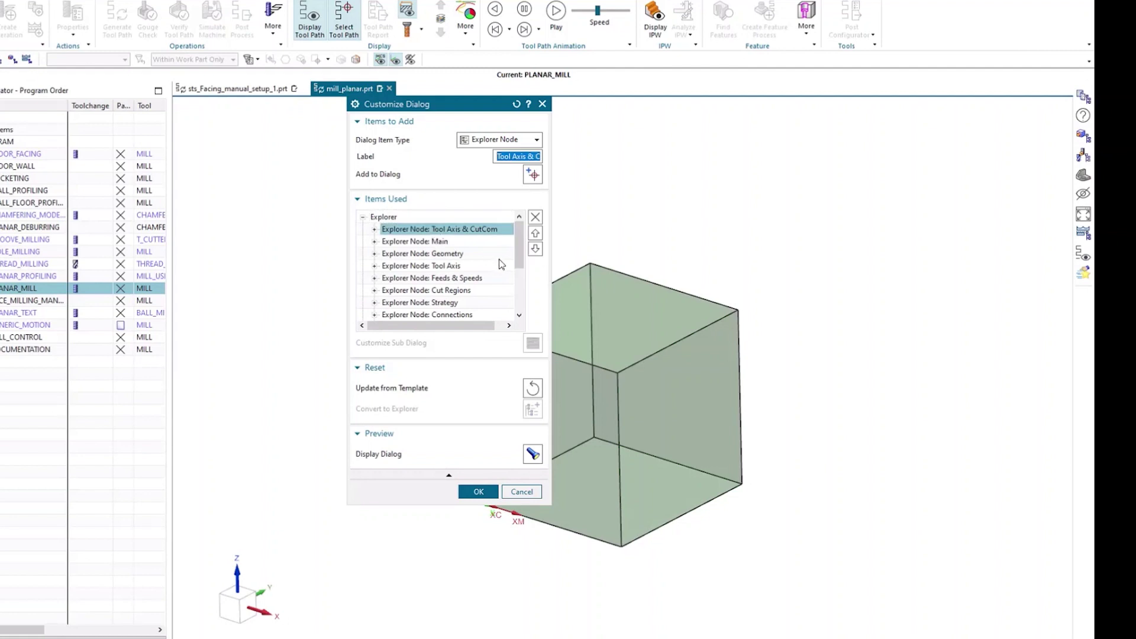
left_click(535, 249)
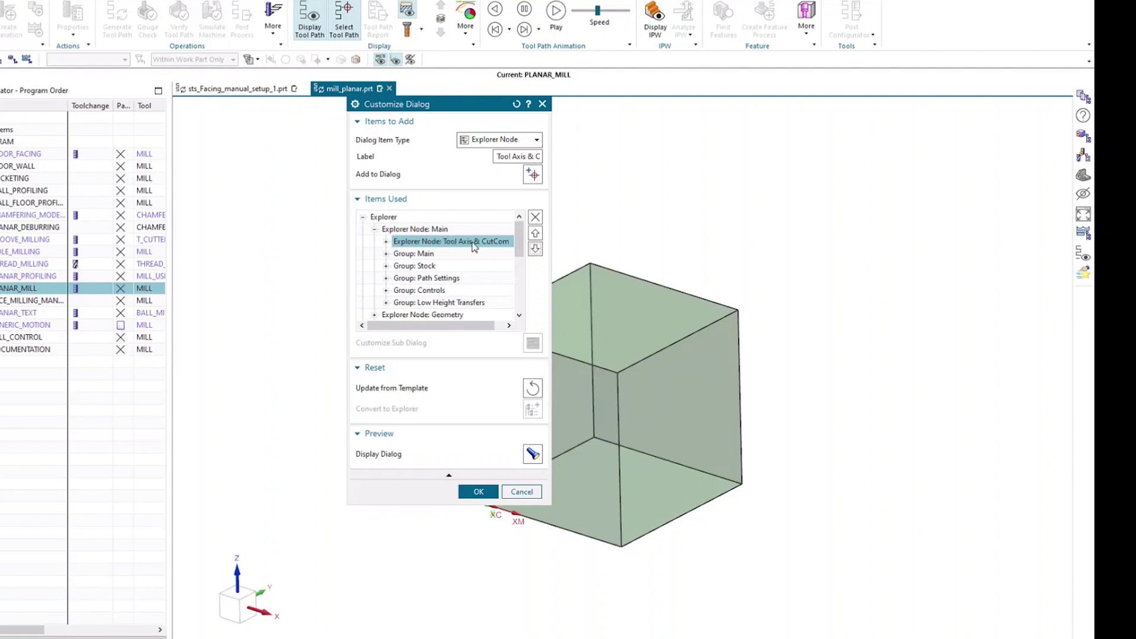
left_click(535, 249)
left_click(535, 248)
left_click(535, 249)
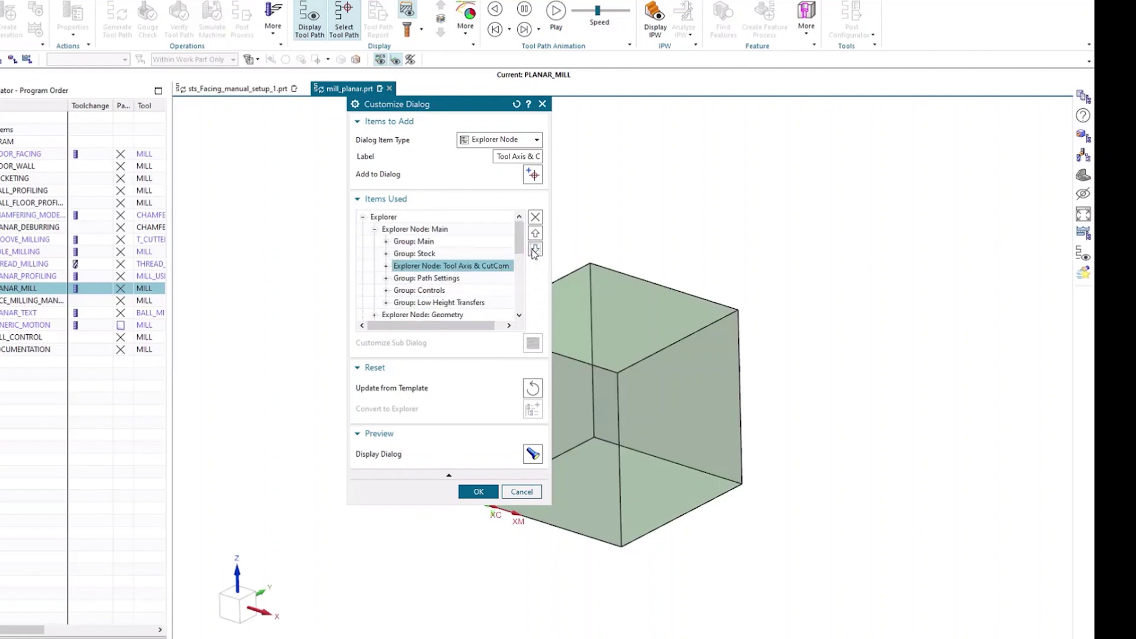
left_click(535, 249)
left_click(535, 249)
left_click(535, 248)
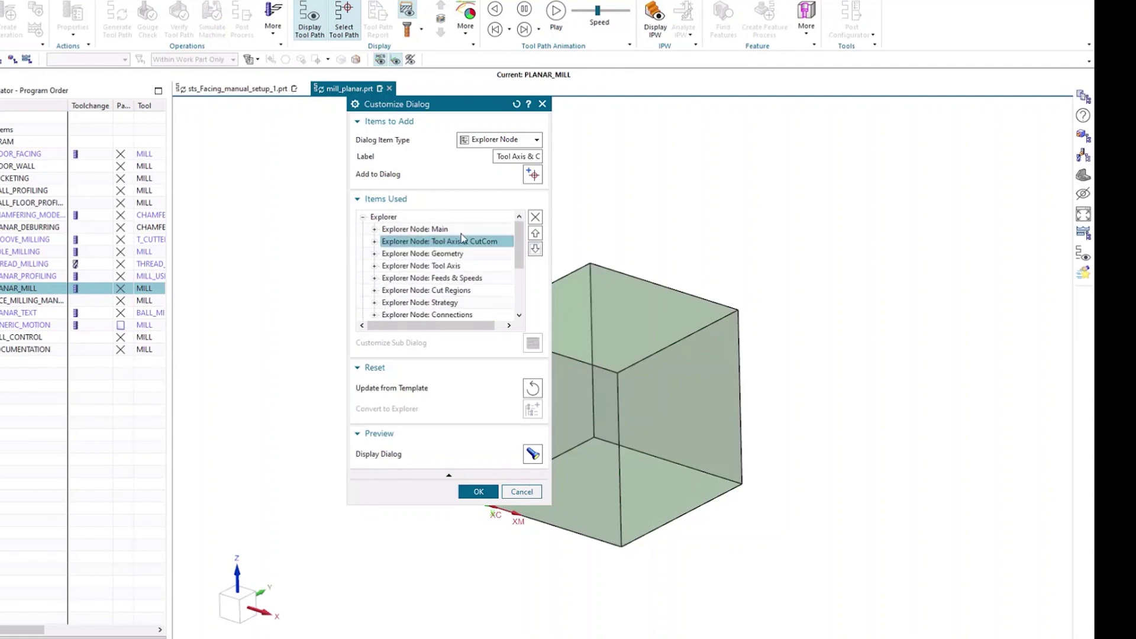
left_click(535, 248)
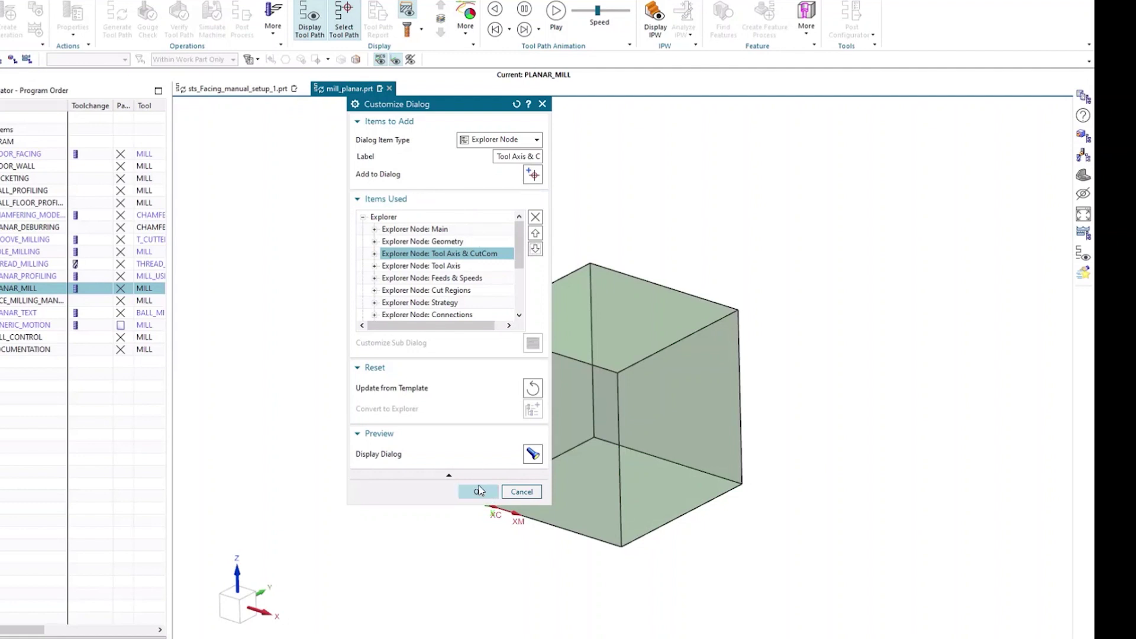
- Accept the new page order, check the Tool Axis & CutCom page, and close Planar Mill
left_click(480, 491)
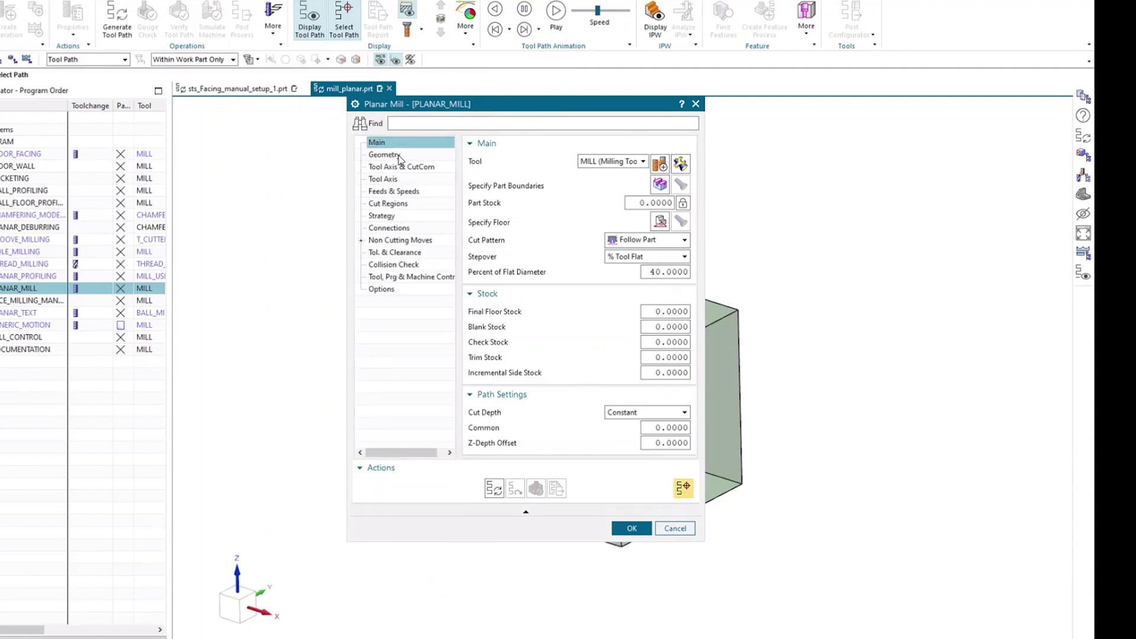
left_click(397, 155)
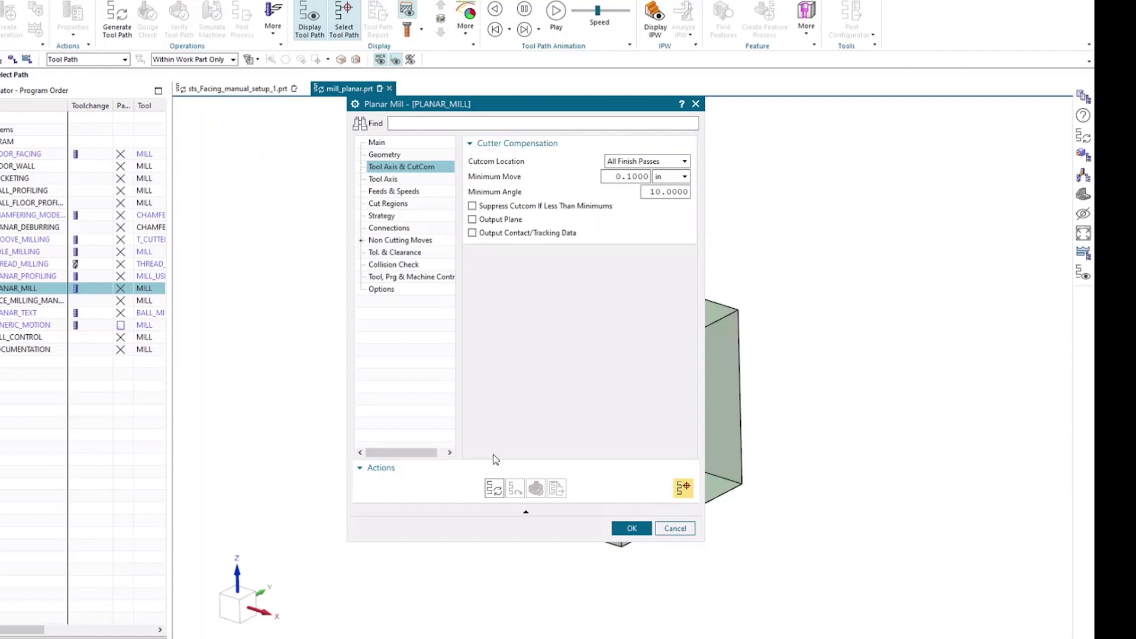
left_click(630, 528)
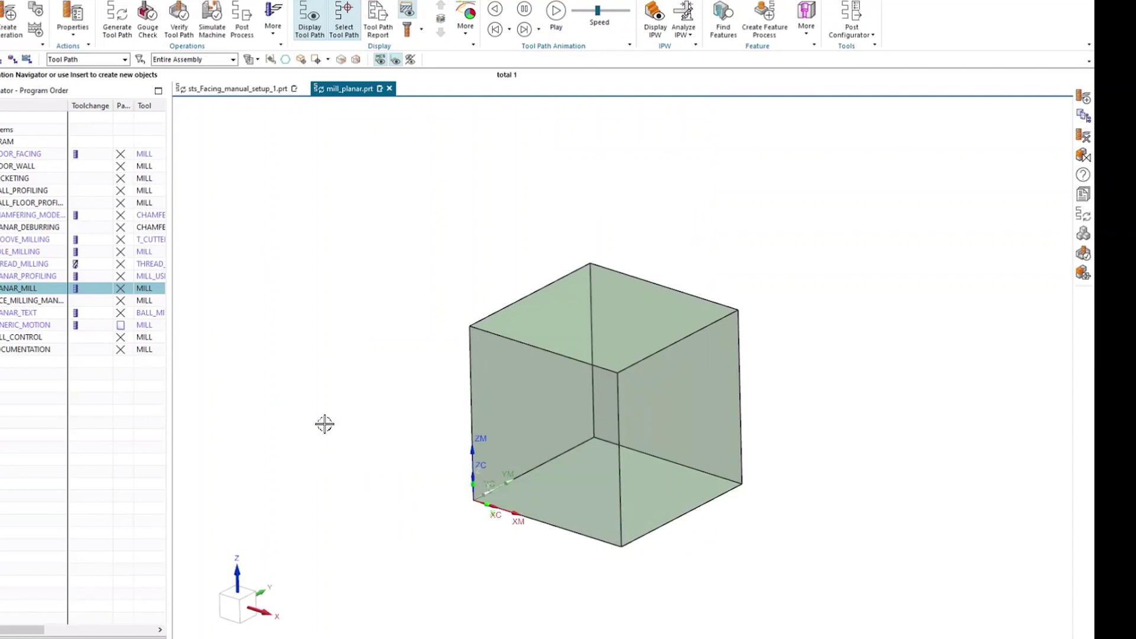